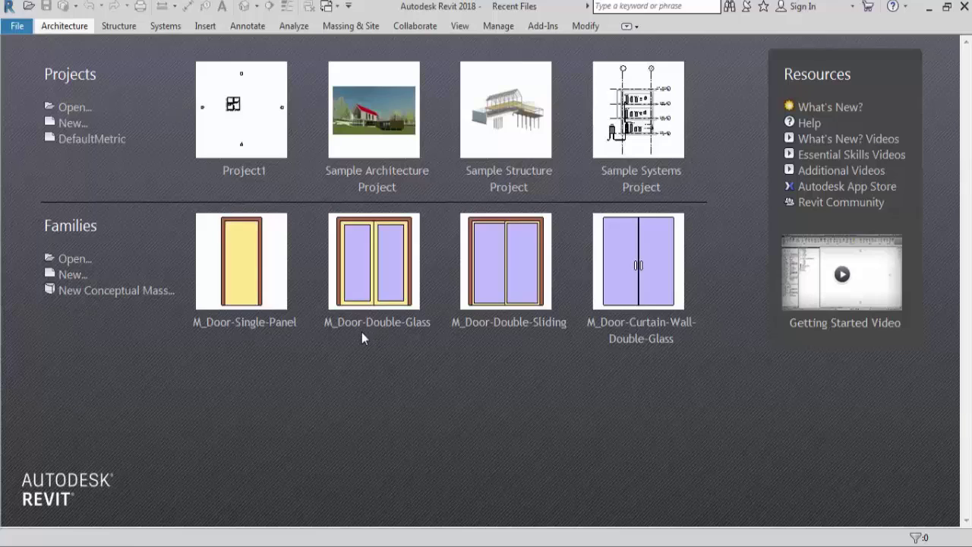
# - Check which template files are offered for a new Revit project, then leave the dialog without creating one
pyautogui.click(73, 124)
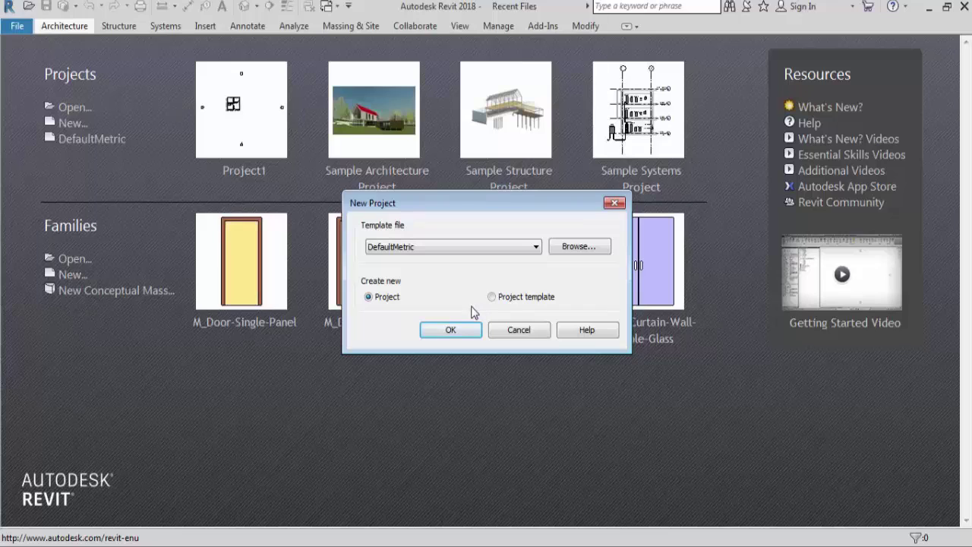
pyautogui.click(536, 250)
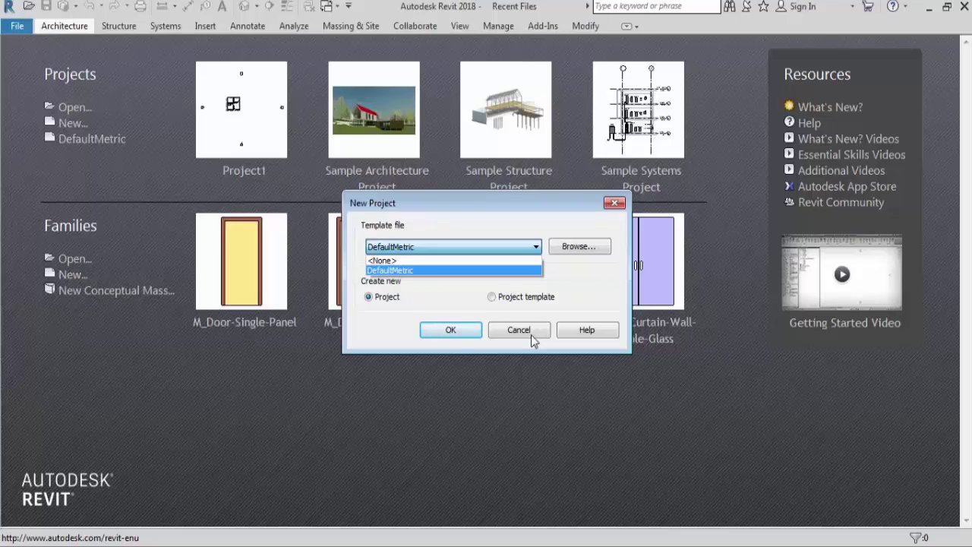
pyautogui.click(512, 387)
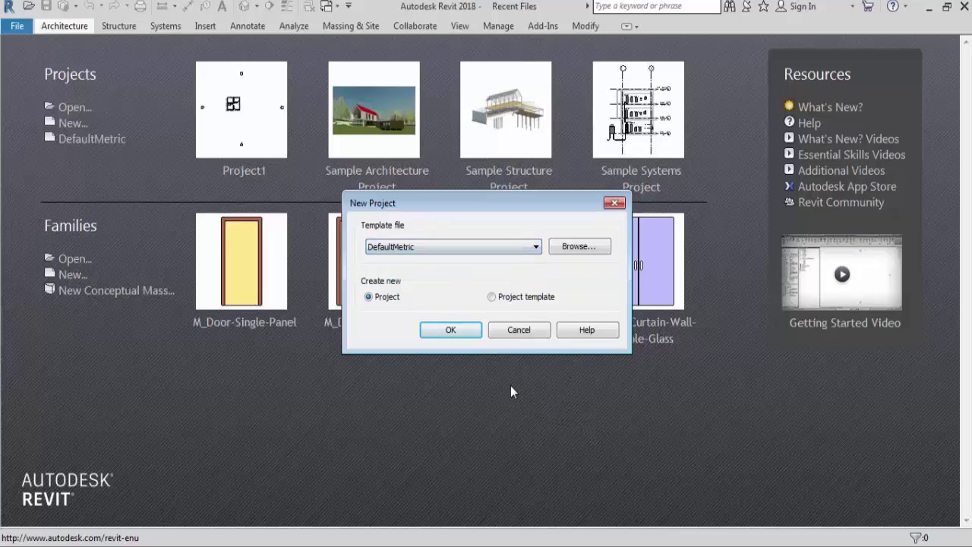
pyautogui.click(614, 202)
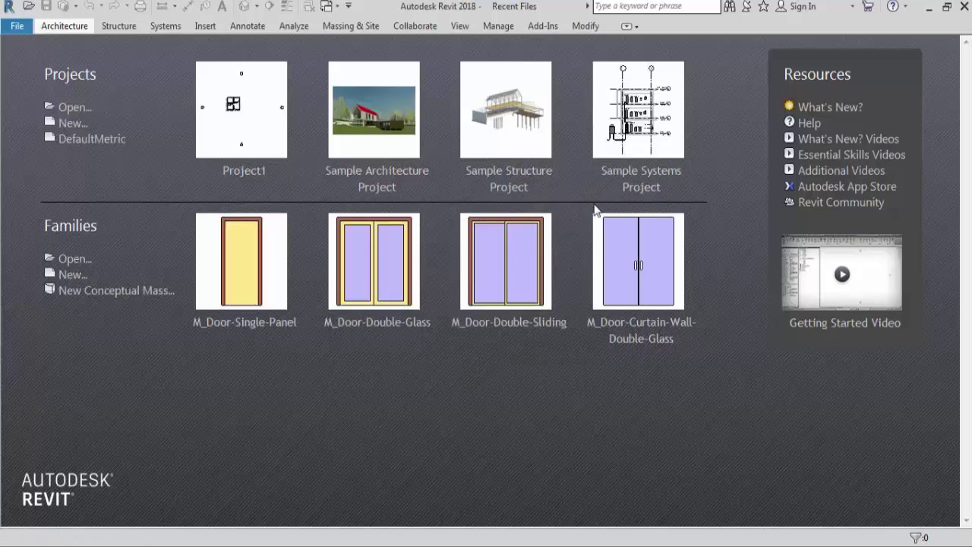
# - Switch to a maximized Windows Explorer and open the folder C:\ProgramData\Autodesk\RVT 2018
pyautogui.press('super+e')
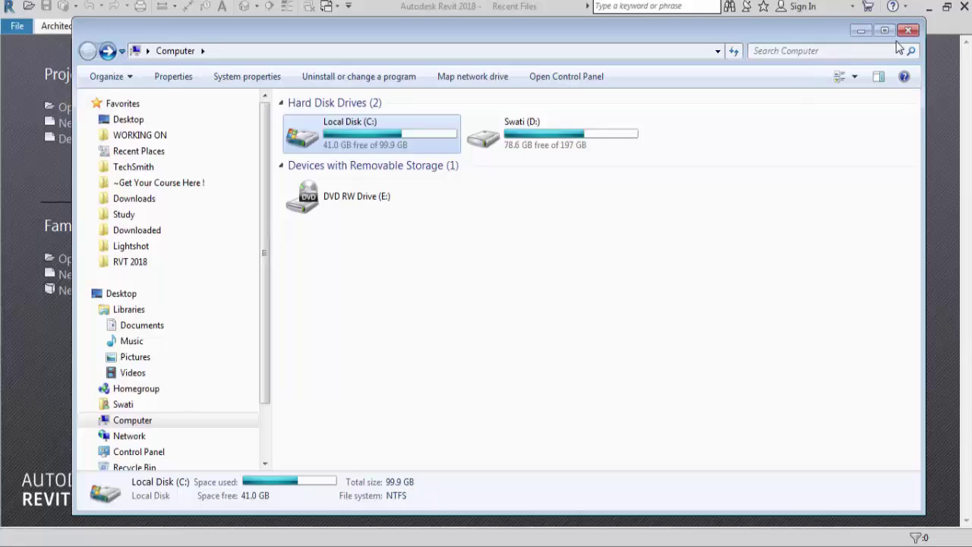
pyautogui.press('super+Up')
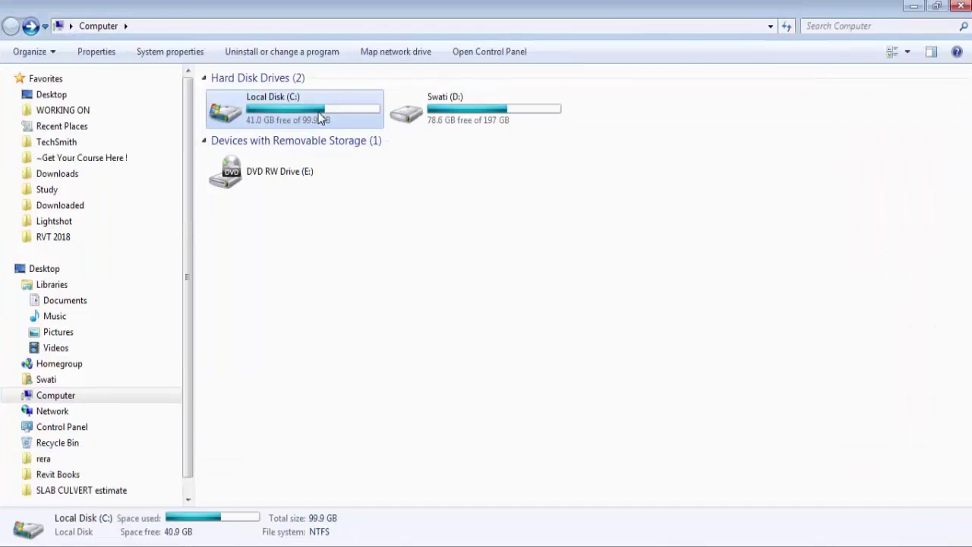
pyautogui.doubleClick(320, 116)
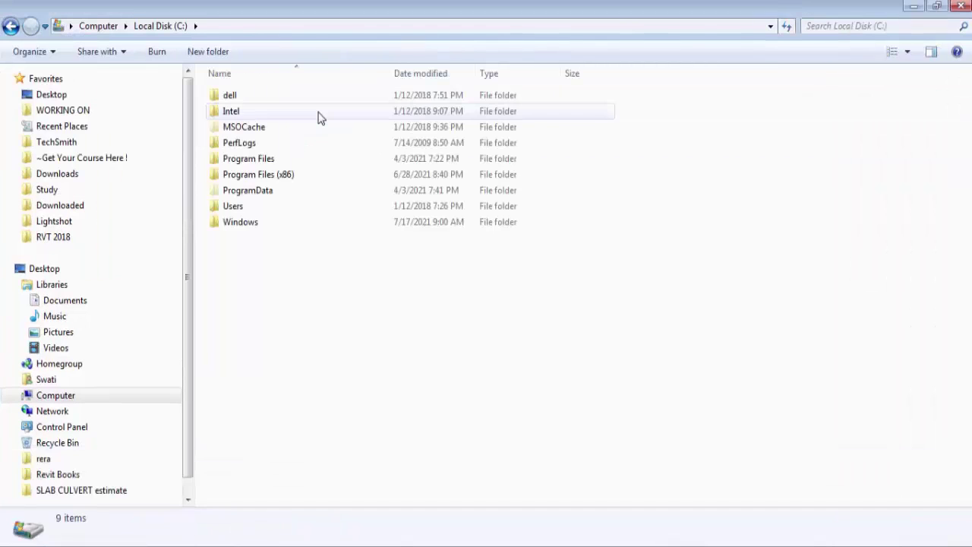
pyautogui.doubleClick(280, 195)
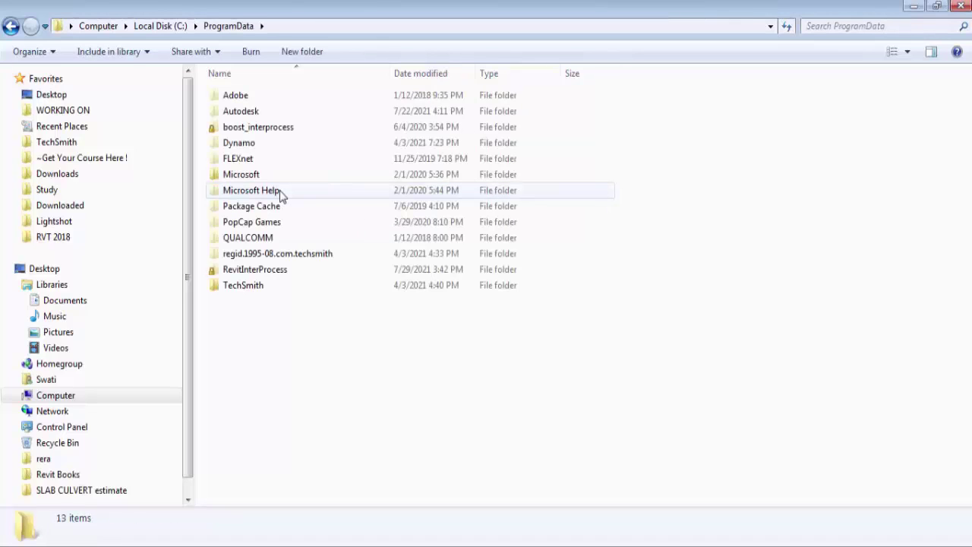
pyautogui.click(253, 113)
pyautogui.doubleClick(252, 114)
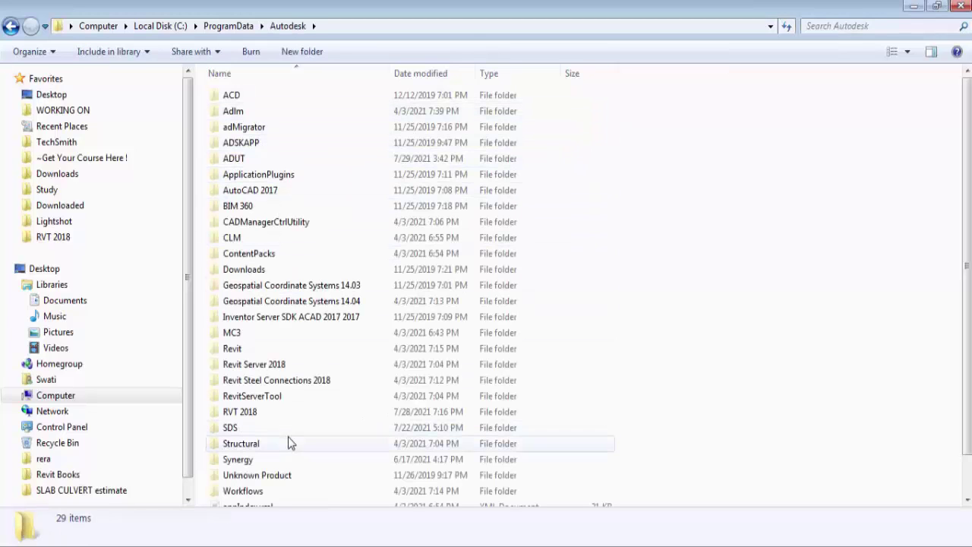
pyautogui.doubleClick(253, 414)
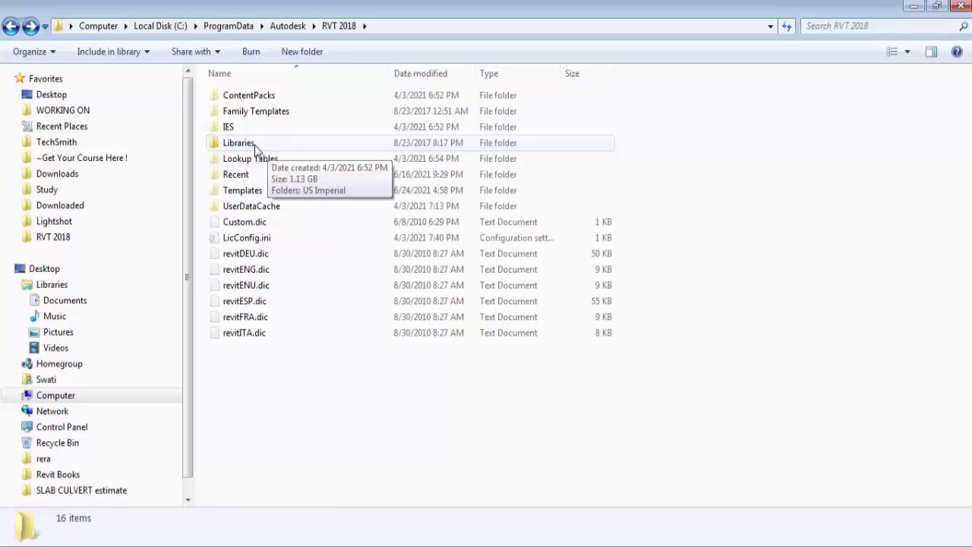
# - Look at the door families in the Libraries\India\Doors folder and return to the India folder
pyautogui.doubleClick(255, 142)
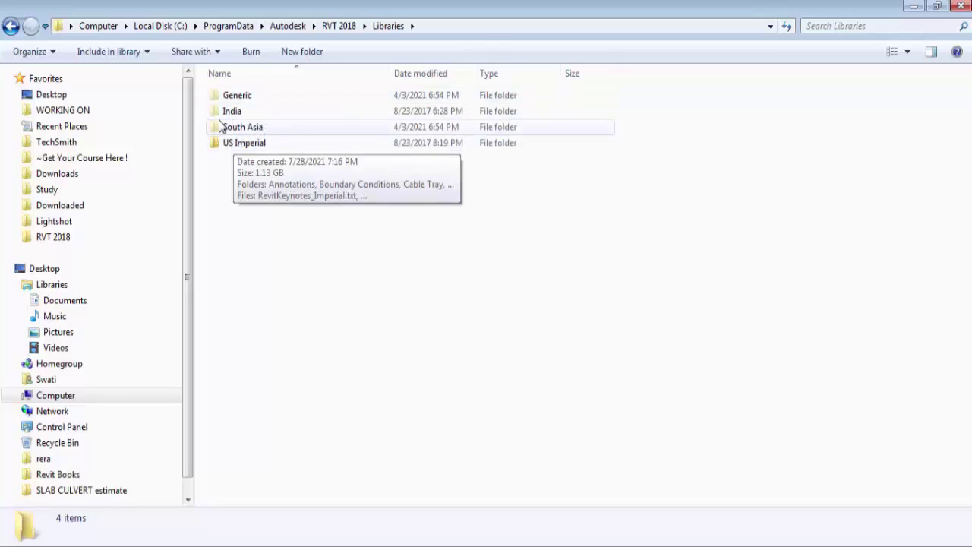
pyautogui.doubleClick(244, 111)
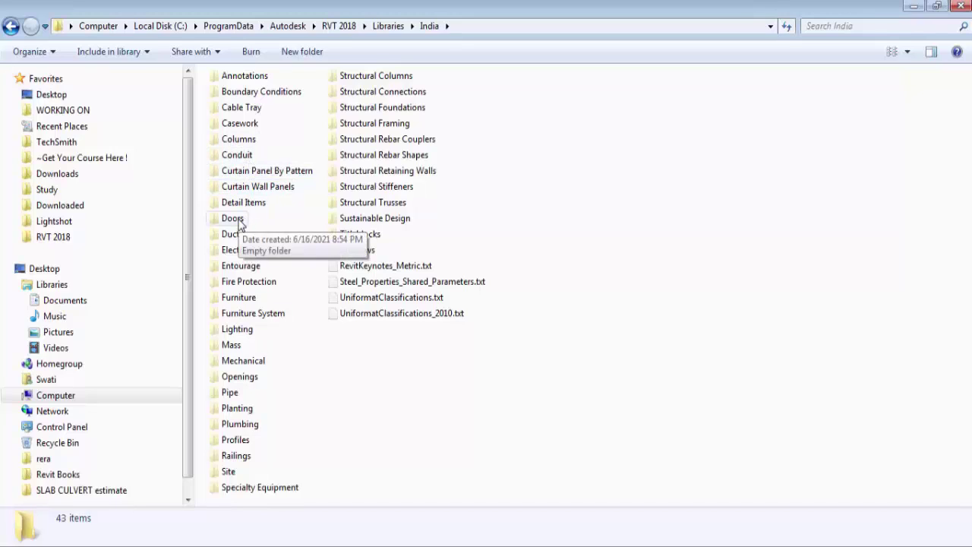
pyautogui.doubleClick(236, 220)
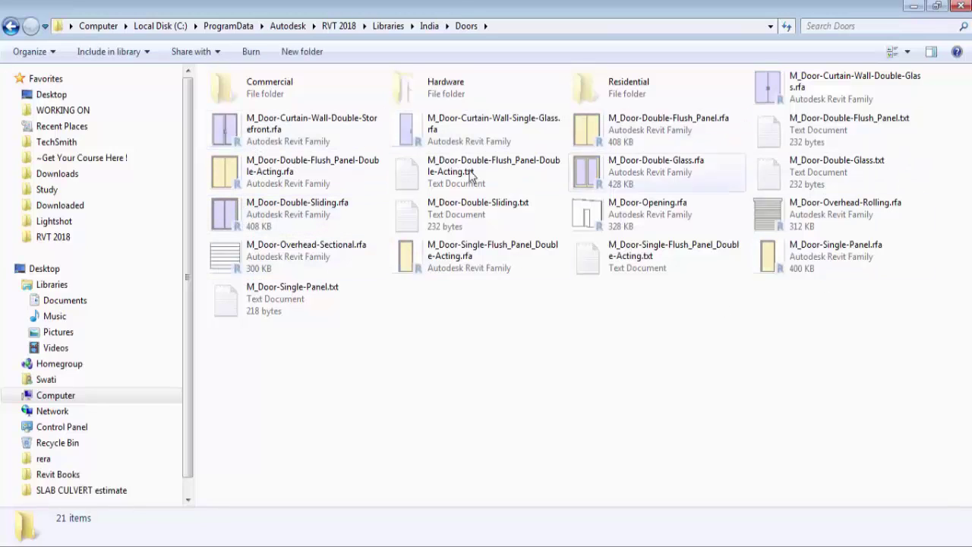
pyautogui.click(10, 27)
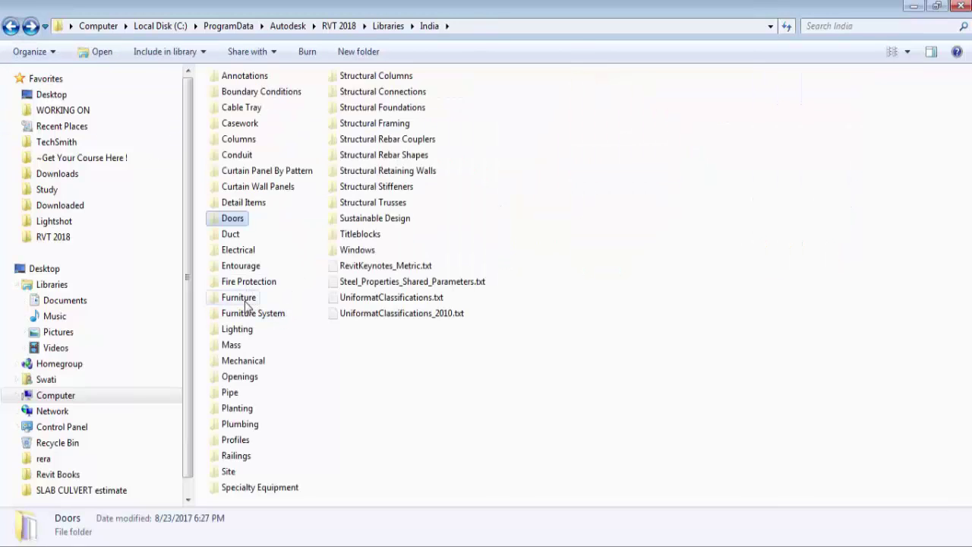
# - Look through the Furniture folder and its Beds subfolder with both shown as tiles, then return to the India folder
pyautogui.doubleClick(241, 297)
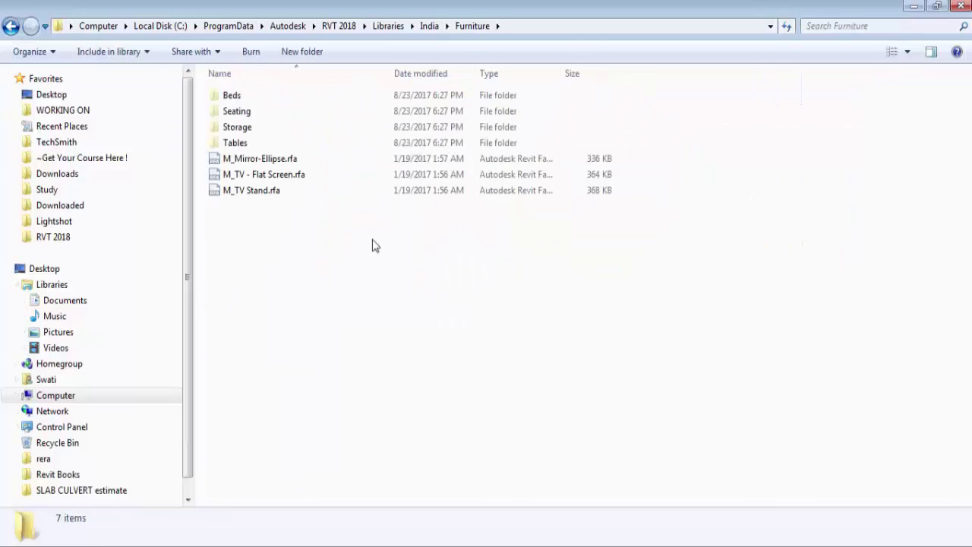
pyautogui.click(892, 54)
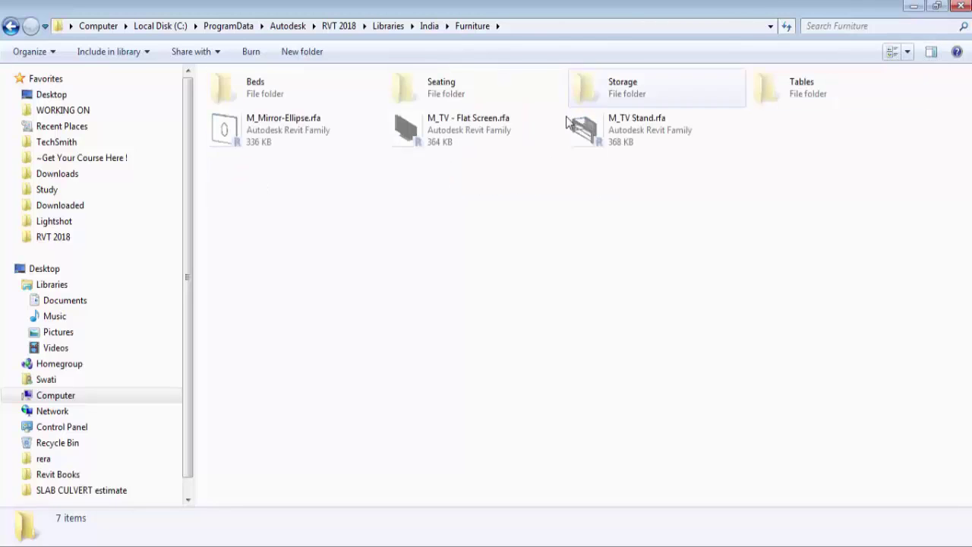
pyautogui.doubleClick(300, 87)
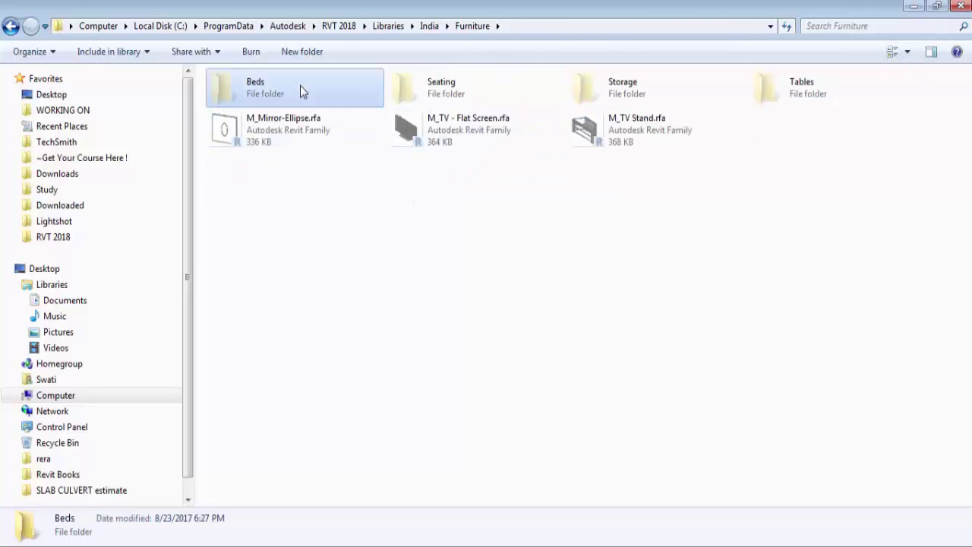
pyautogui.click(893, 53)
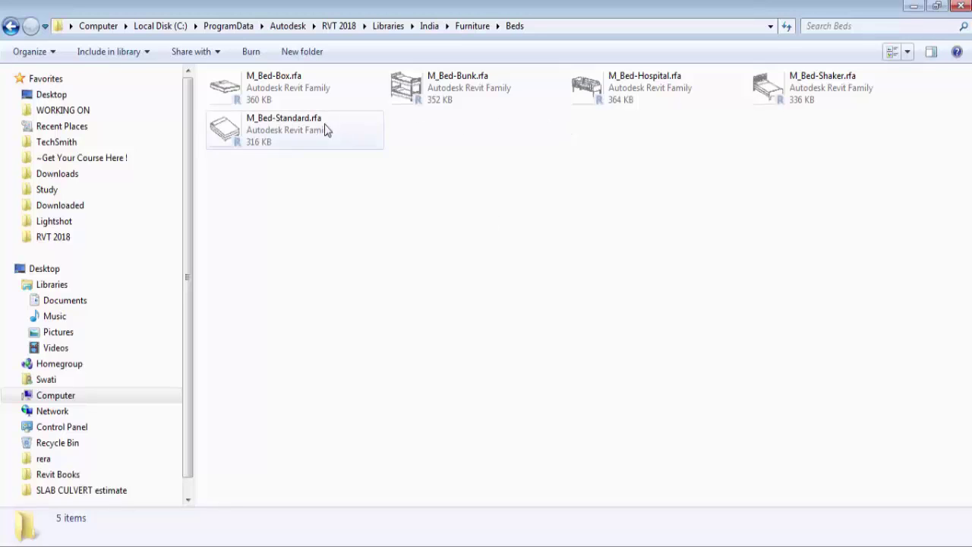
pyautogui.click(9, 26)
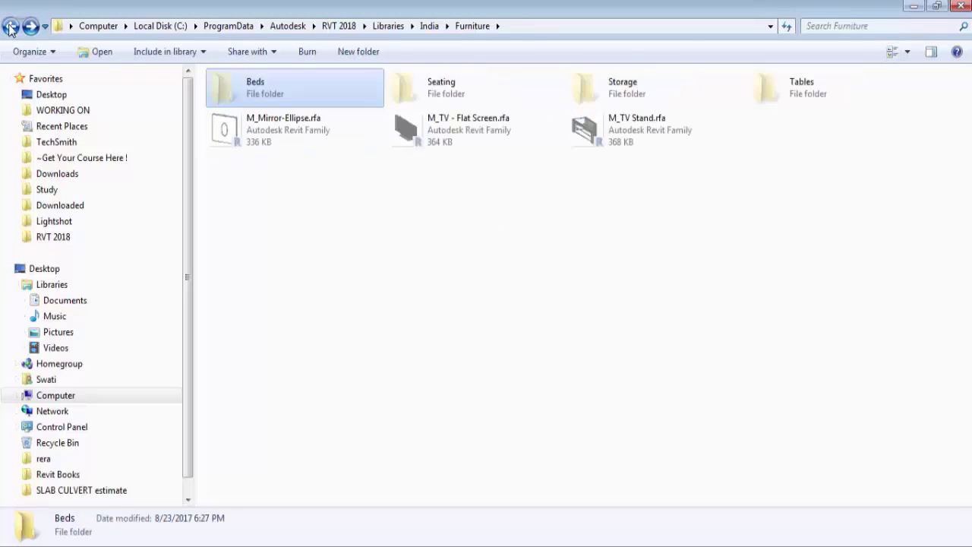
pyautogui.click(10, 26)
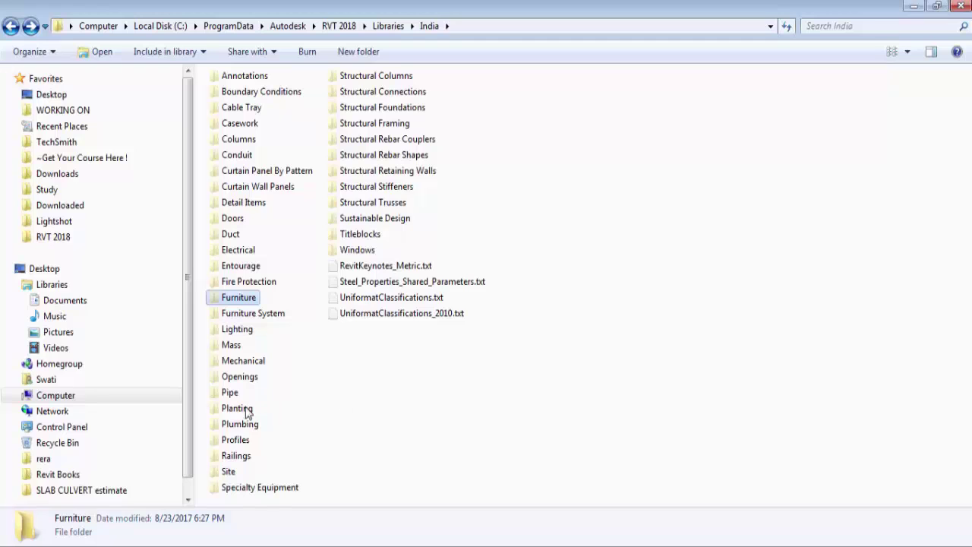
# - Look at the window families in the India library's Windows folder and return to the RVT 2018 folder
pyautogui.doubleClick(369, 251)
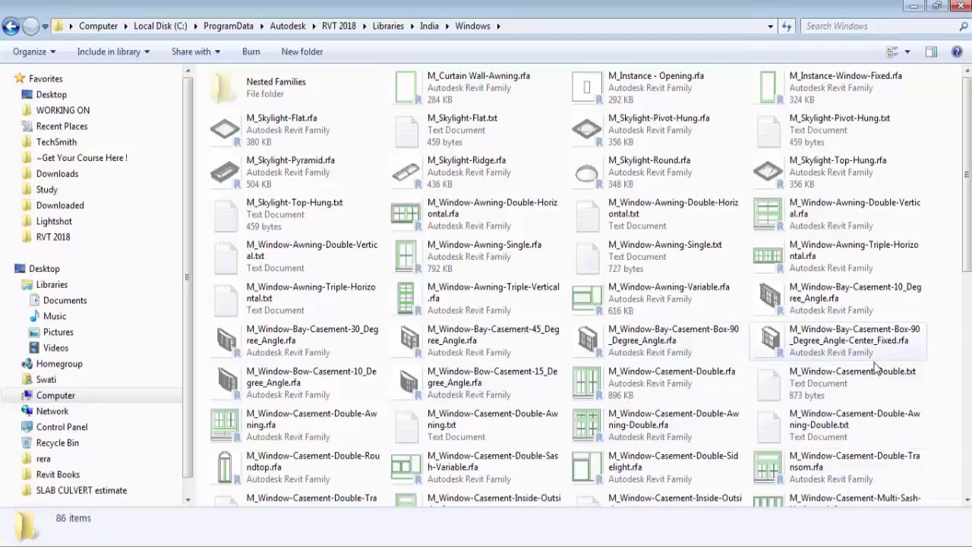
pyautogui.click(10, 27)
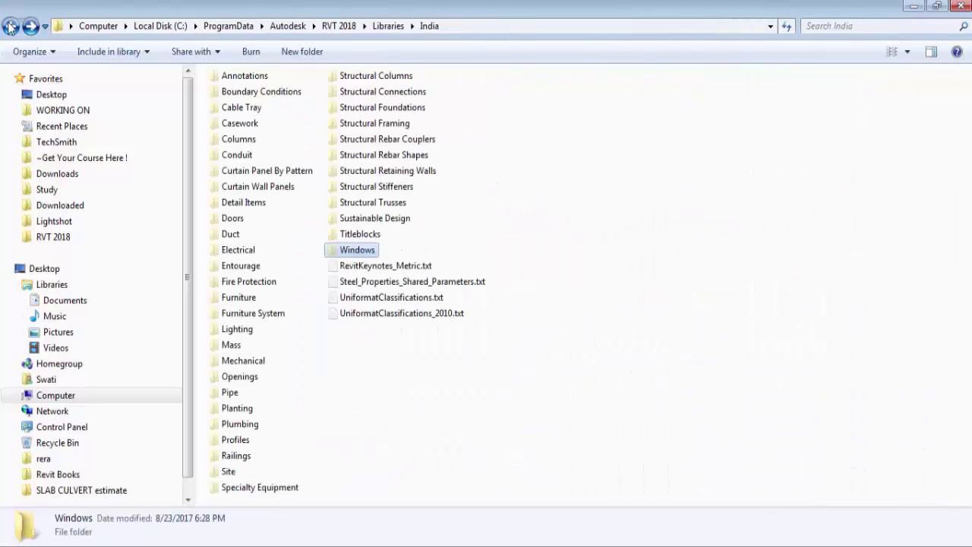
pyautogui.click(10, 27)
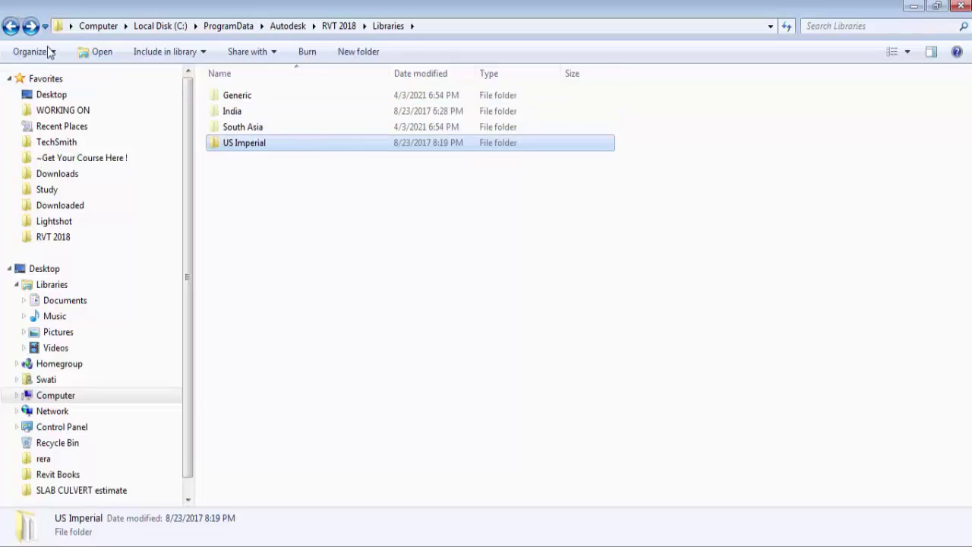
pyautogui.click(8, 28)
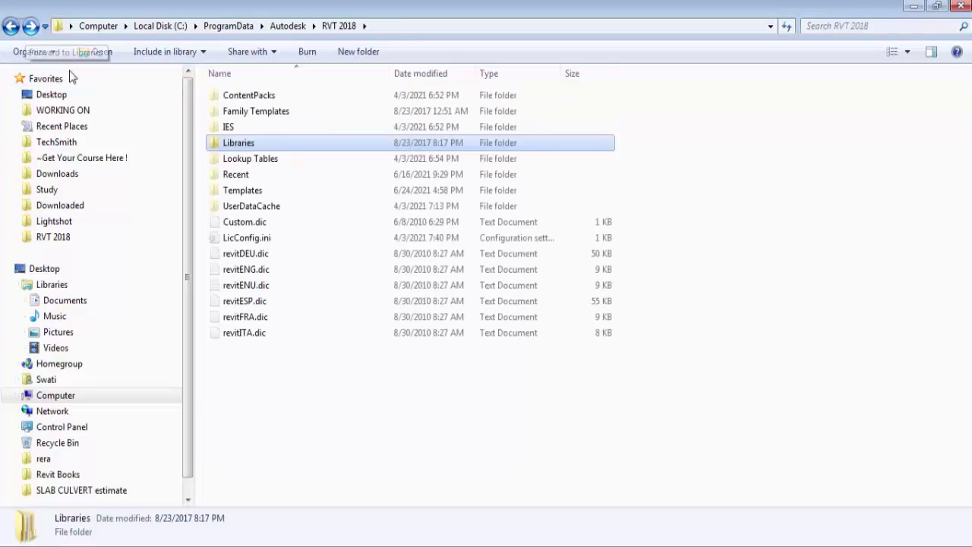
# - Open the Templates folder, view the template files in its Generic subfolder and return to Templates
pyautogui.doubleClick(275, 191)
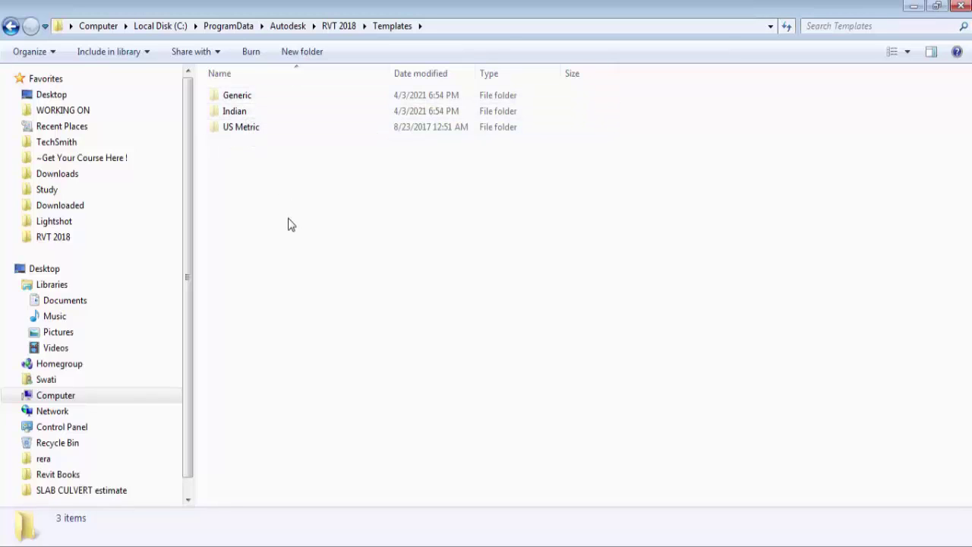
pyautogui.press('BackSpace')
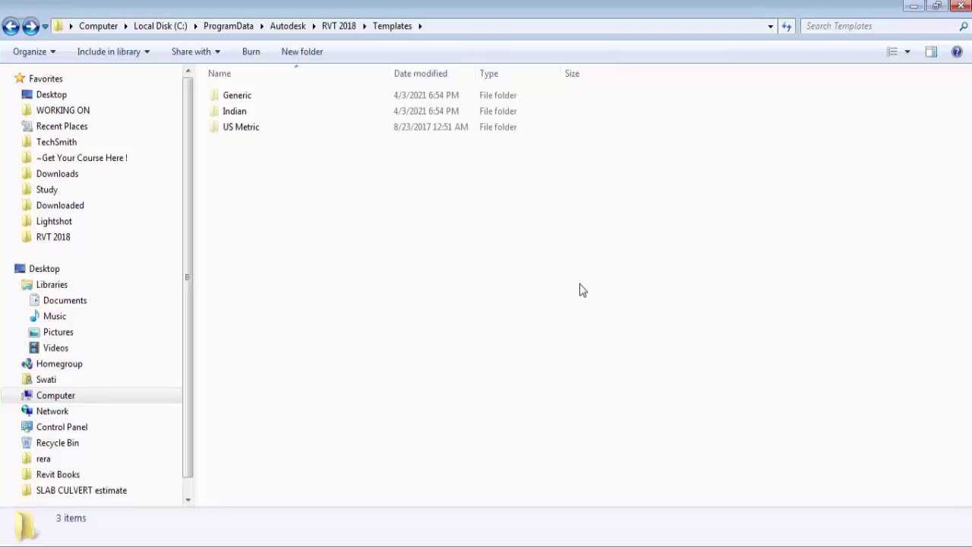
pyautogui.doubleClick(247, 103)
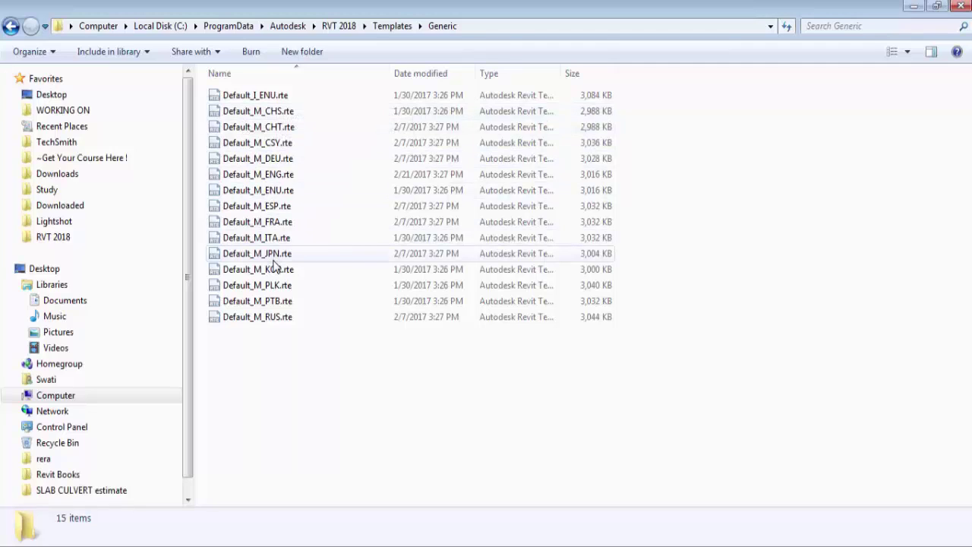
pyautogui.click(11, 26)
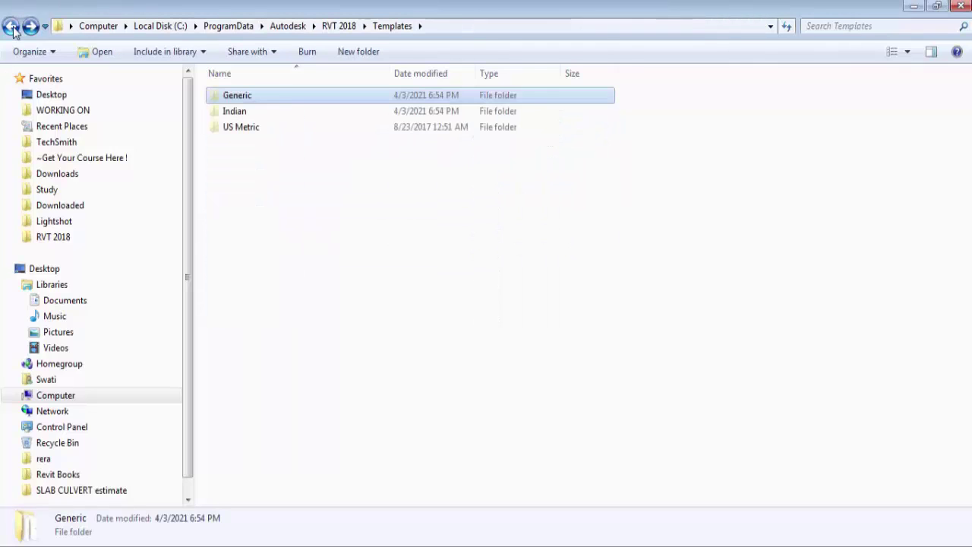
# - Examine the contents of the Indian and US Metric template folders and return to the Templates folder
pyautogui.doubleClick(245, 111)
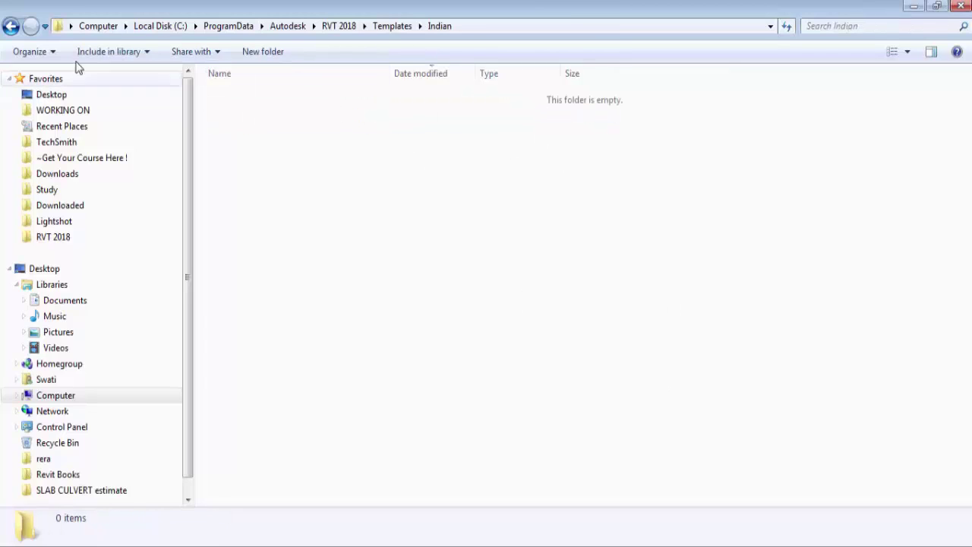
pyautogui.click(12, 27)
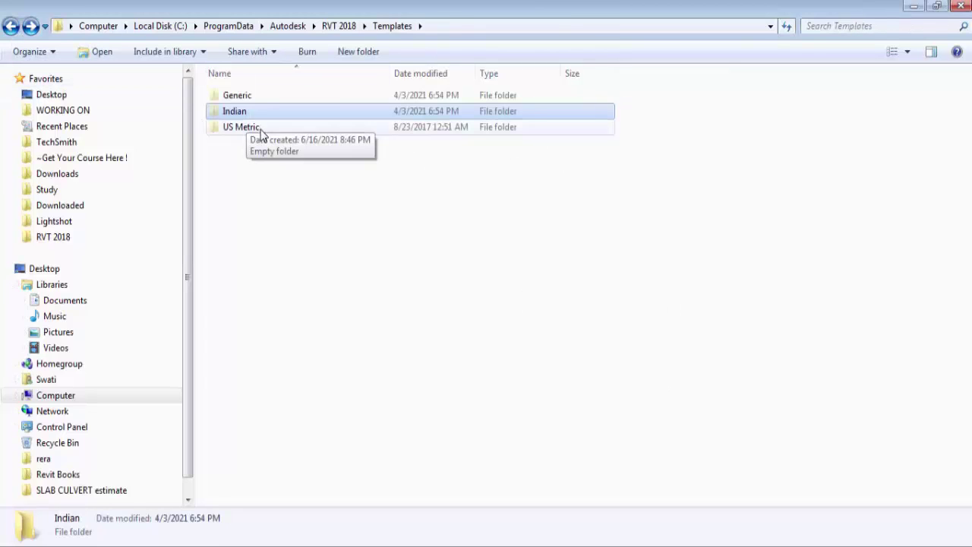
pyautogui.doubleClick(258, 127)
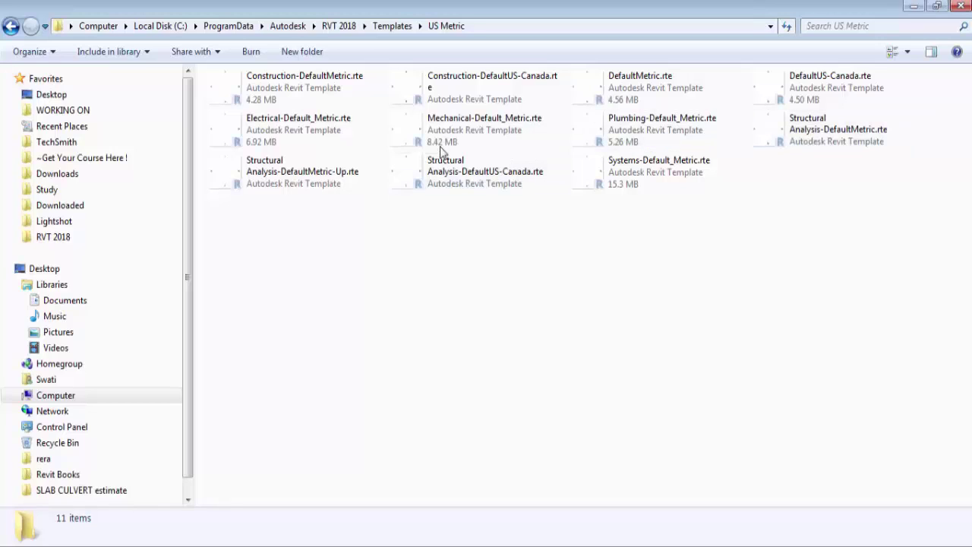
pyautogui.click(10, 27)
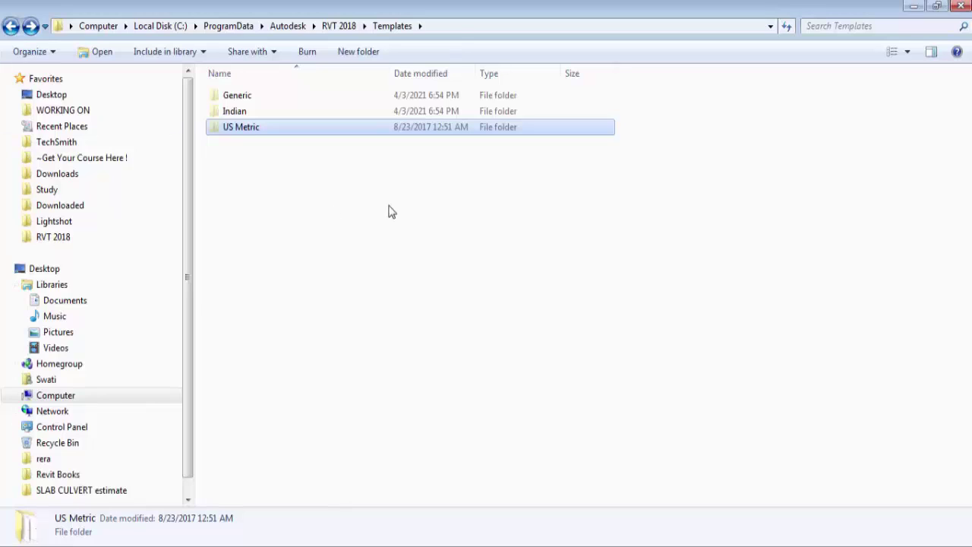
# - Recheck the Generic template folder, go back out of it and switch back to Revit's Recent Files screen
pyautogui.doubleClick(243, 97)
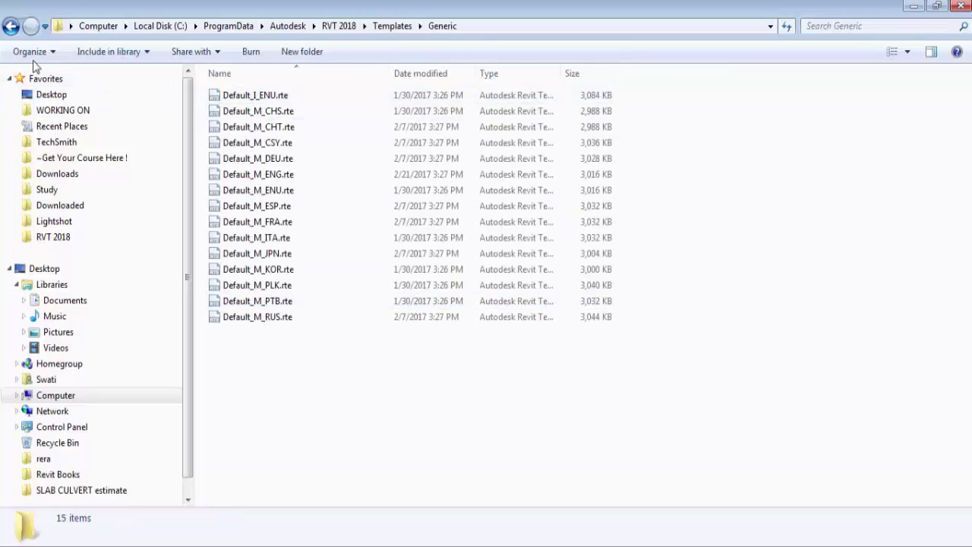
pyautogui.click(9, 27)
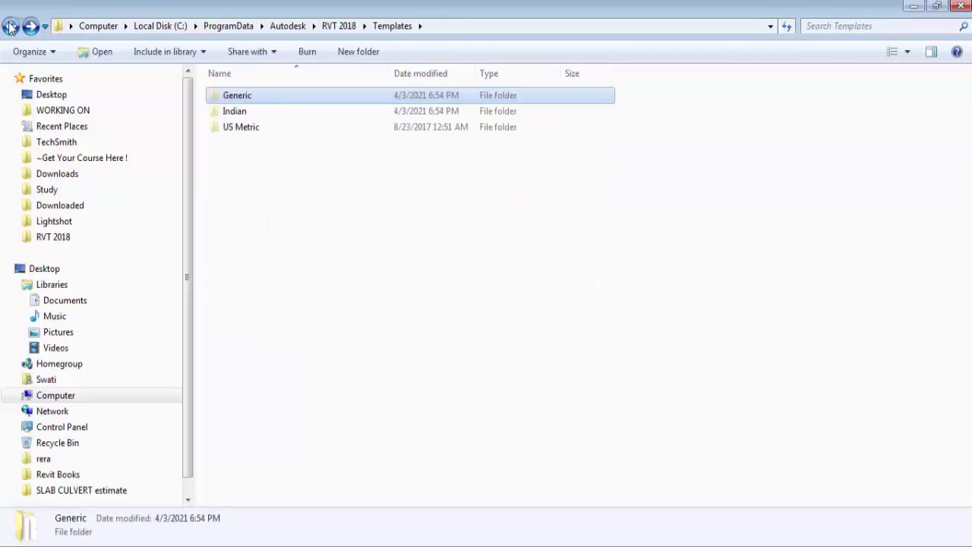
pyautogui.click(10, 27)
pyautogui.click(501, 395)
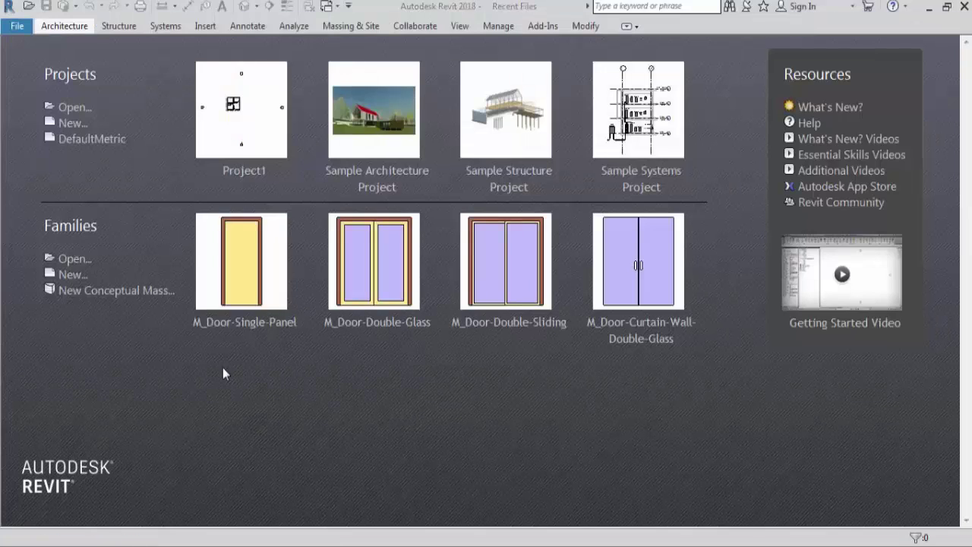
# - Start a new project, check which template files are offered and open the browser for choosing another template
pyautogui.click(67, 126)
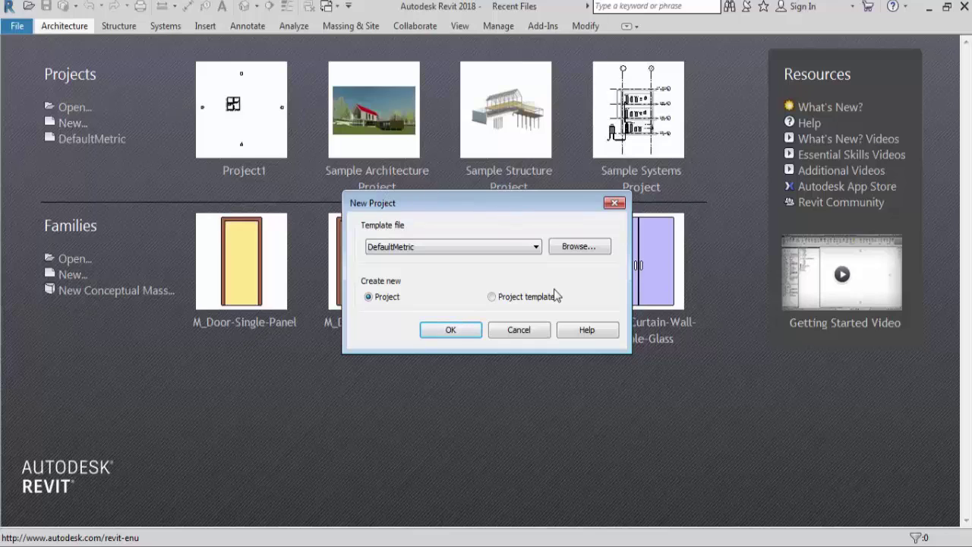
pyautogui.click(535, 247)
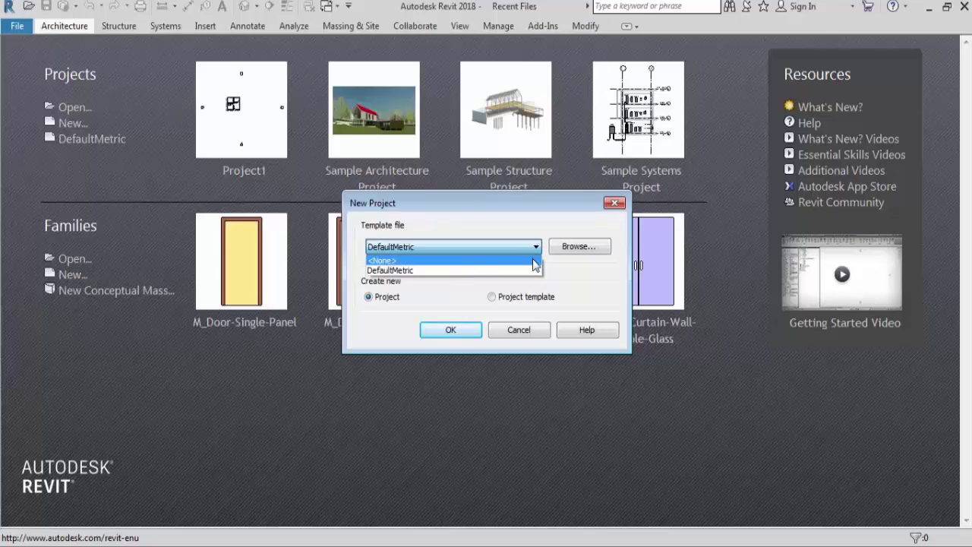
pyautogui.click(580, 248)
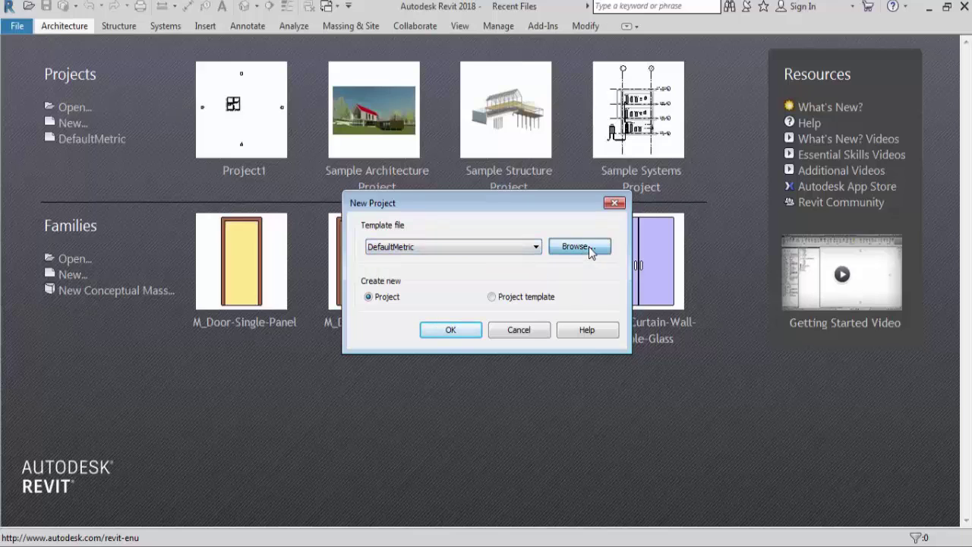
pyautogui.click(588, 246)
# - Navigate the template browser to the RVT 2018 folder inside ProgramData\Autodesk
pyautogui.click(578, 126)
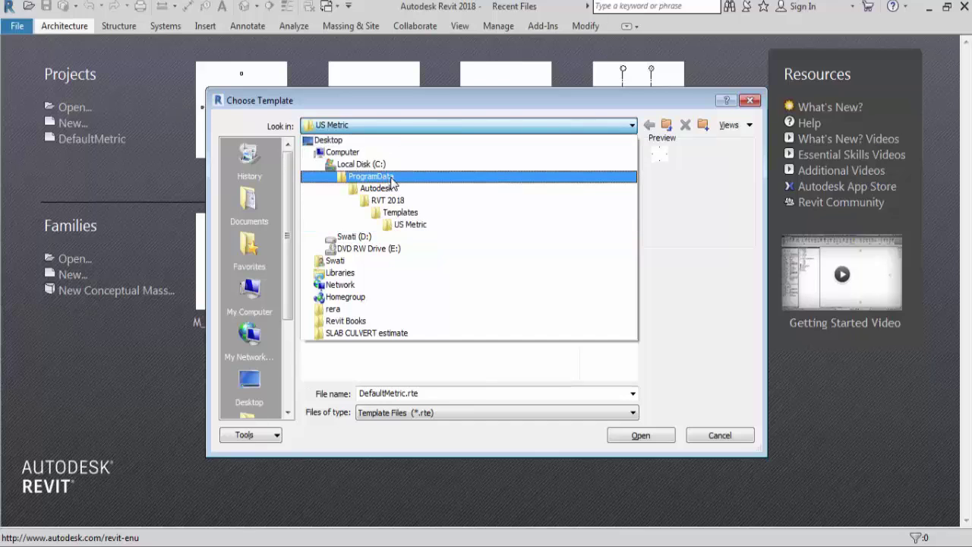
pyautogui.click(391, 179)
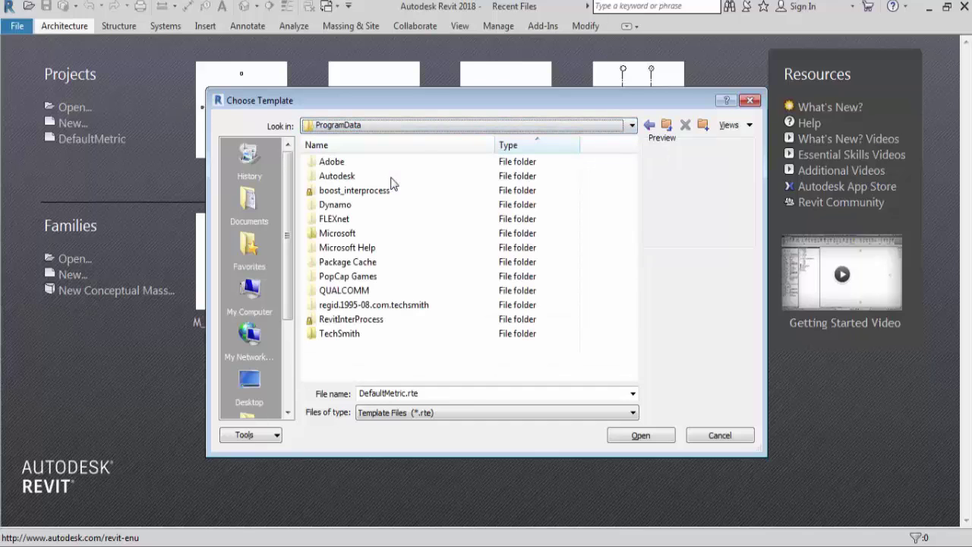
pyautogui.doubleClick(346, 176)
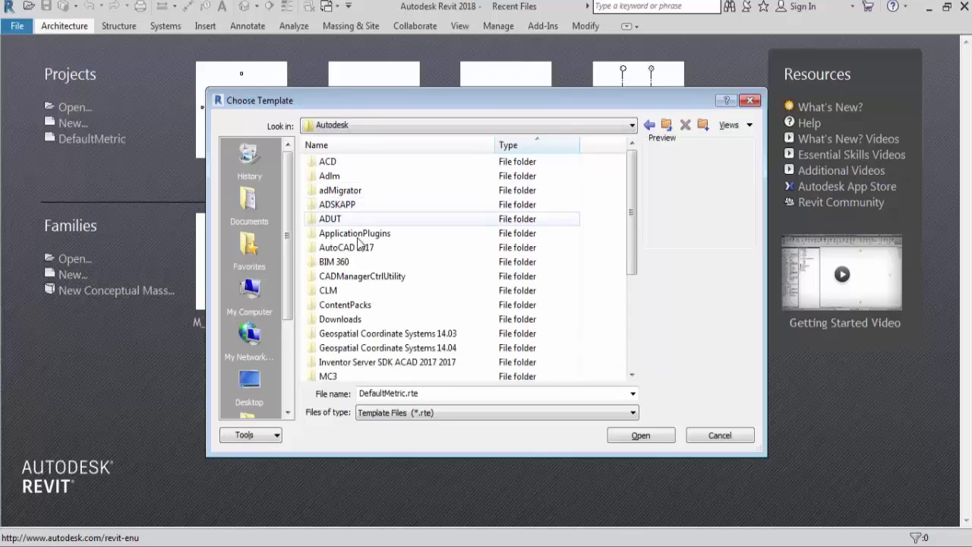
pyautogui.scroll(-1, 354, 281)
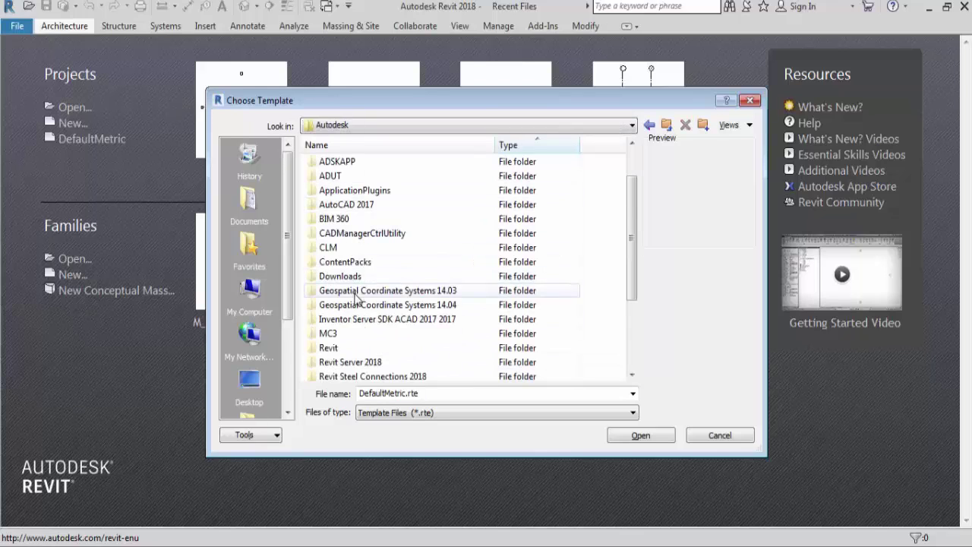
pyautogui.scroll(-2, 346, 334)
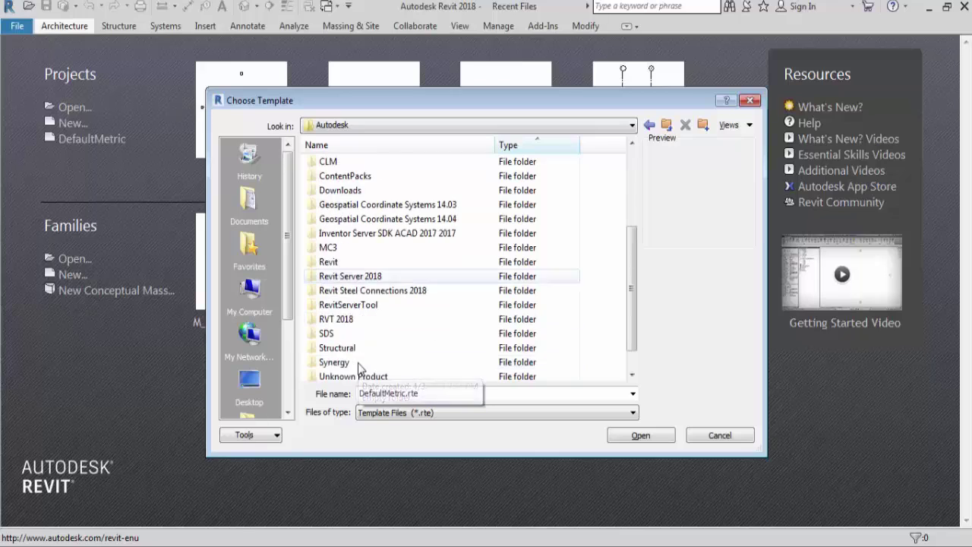
pyautogui.doubleClick(355, 321)
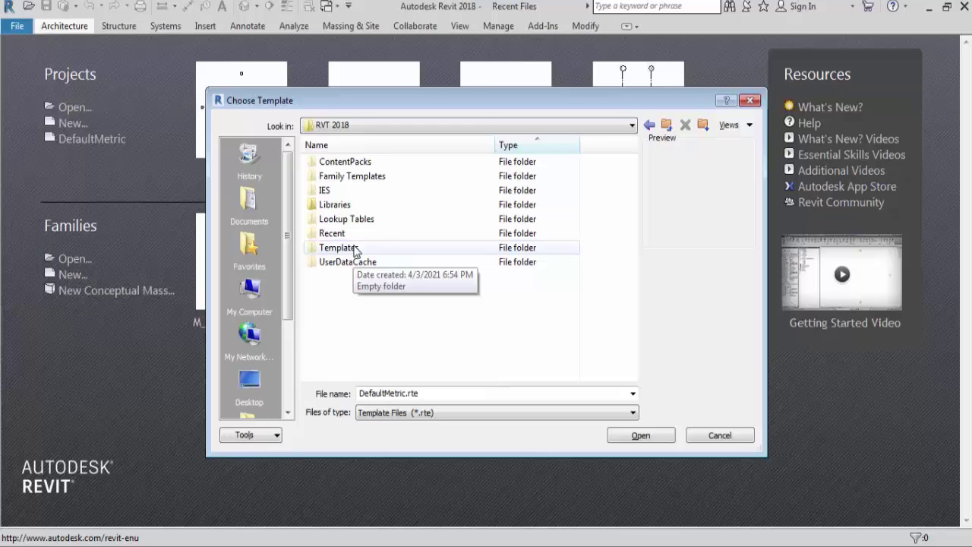
# - Choose Default_I_ENU.rte from the Generic subfolder of Templates as the new project's template file
pyautogui.doubleClick(355, 249)
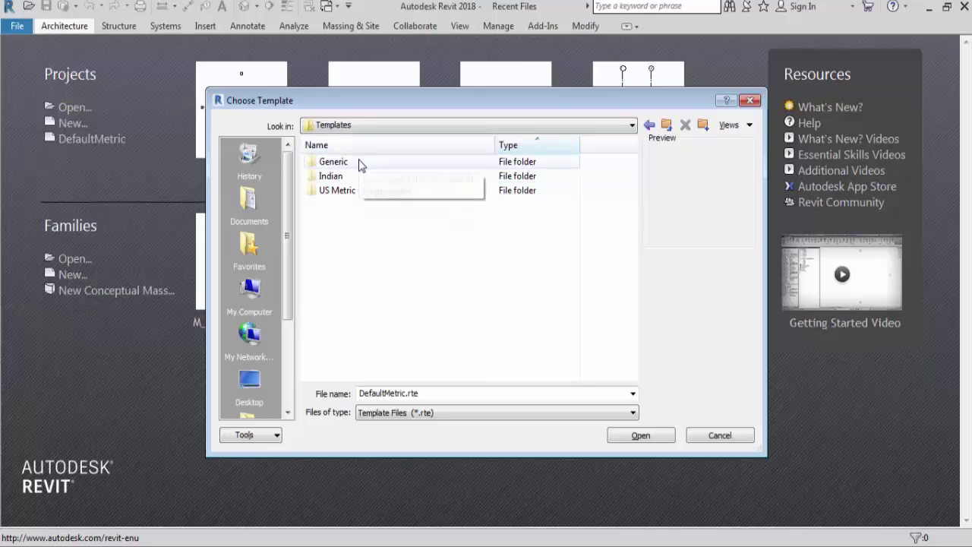
pyautogui.doubleClick(358, 162)
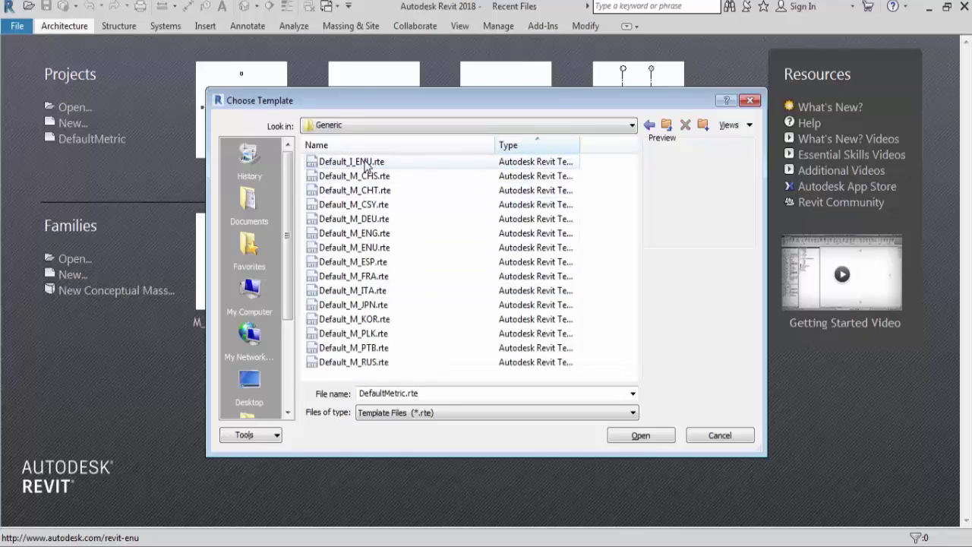
pyautogui.click(367, 166)
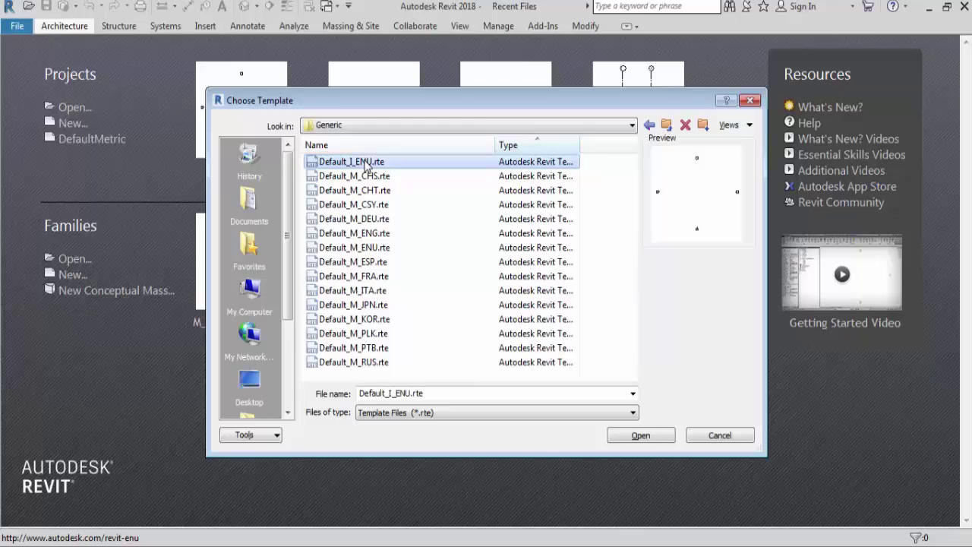
pyautogui.click(640, 435)
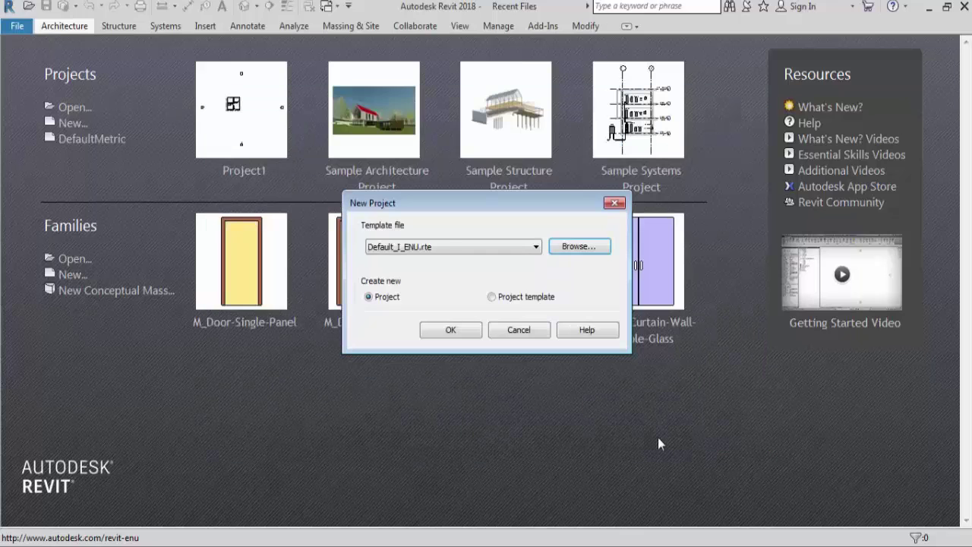
# - Create a new project from the Default_I_ENU.rte template
pyautogui.click(535, 248)
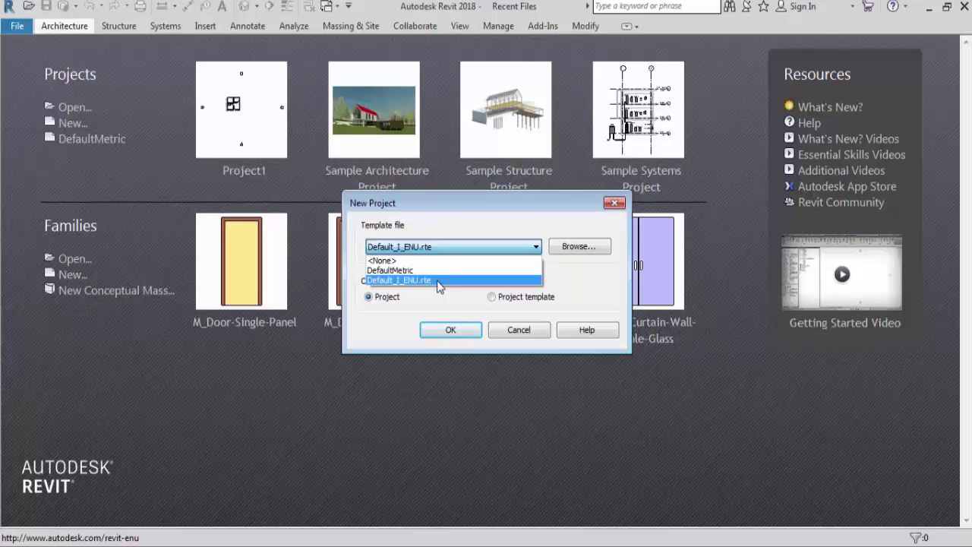
pyautogui.click(438, 281)
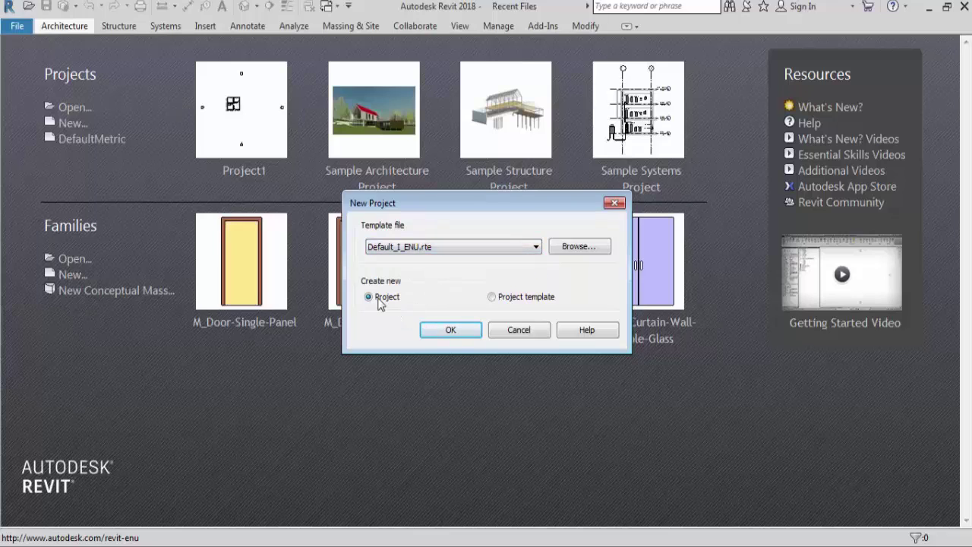
pyautogui.click(449, 332)
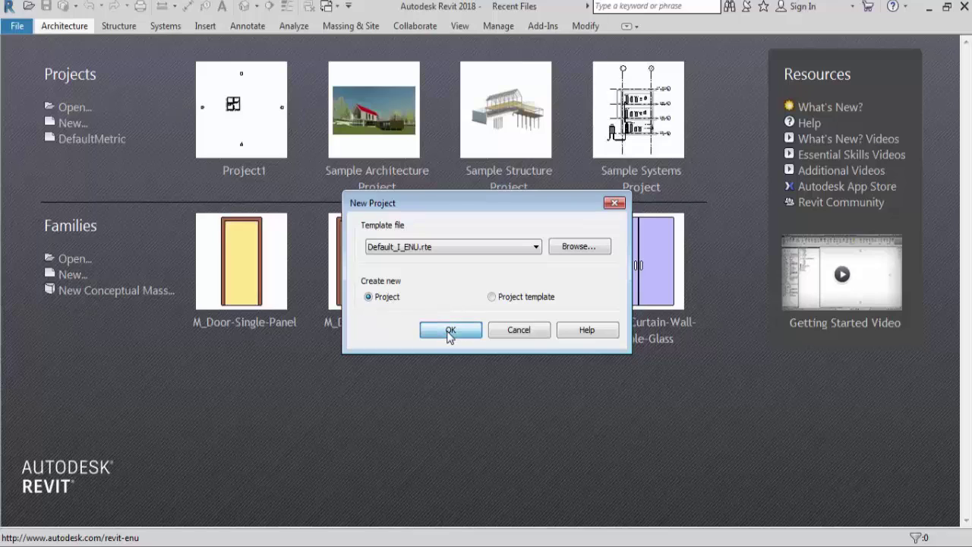
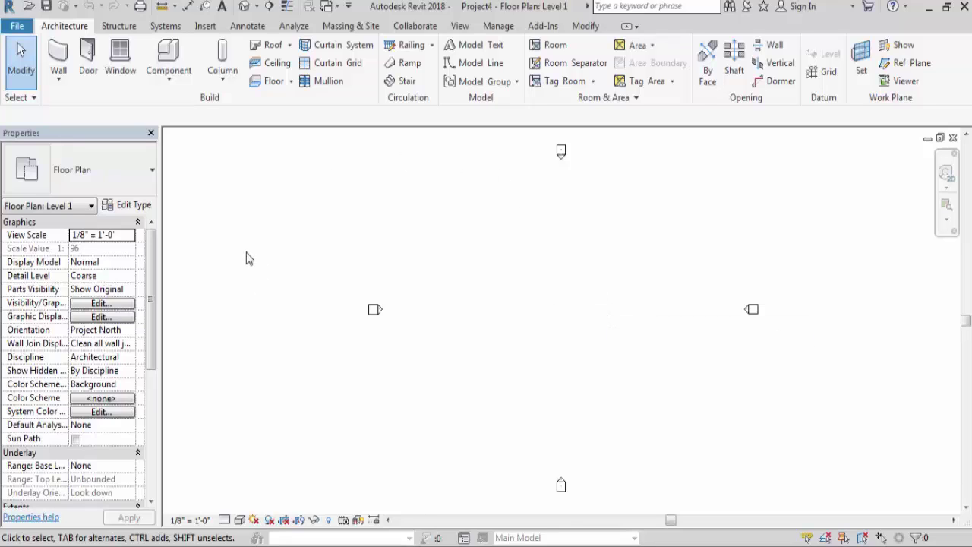
# - Start the Wall tool, view the wall types this template provides and close the project
pyautogui.click(59, 55)
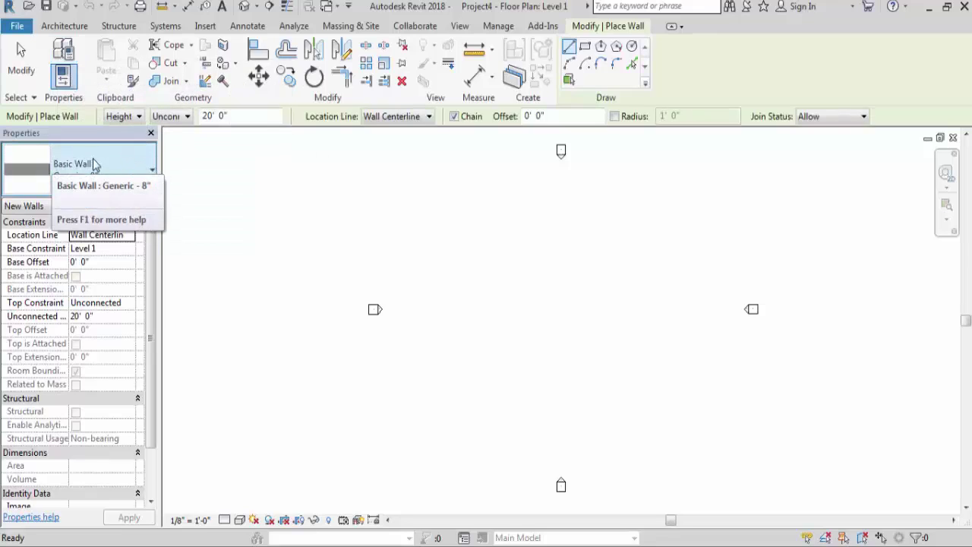
pyautogui.click(151, 175)
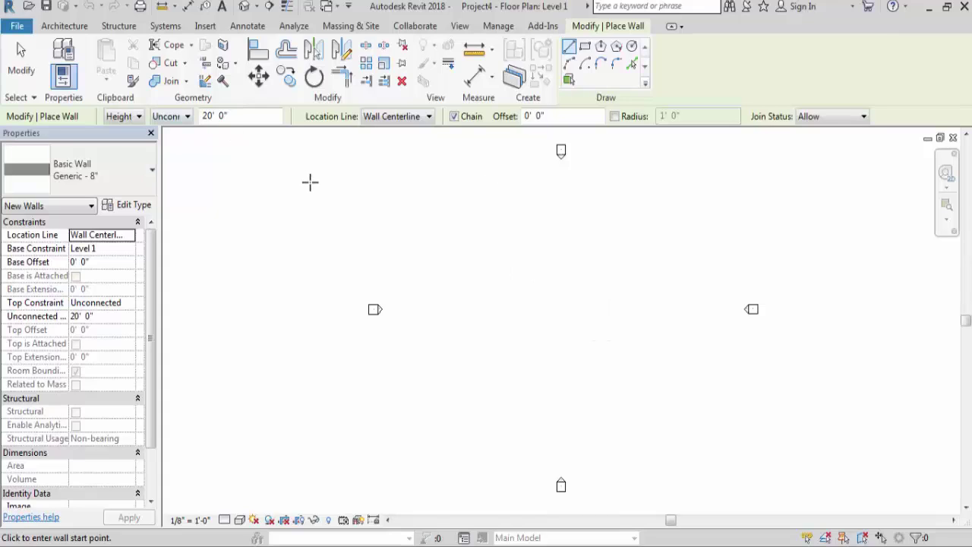
pyautogui.click(953, 138)
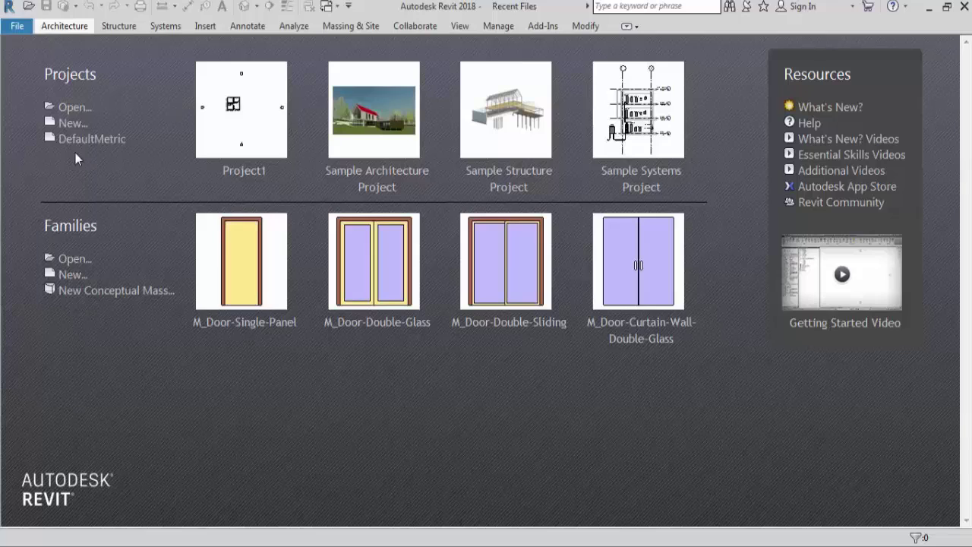
# - Check the templates offered for a new project and the files in the US Metric folder, and cancel the new project
pyautogui.click(74, 124)
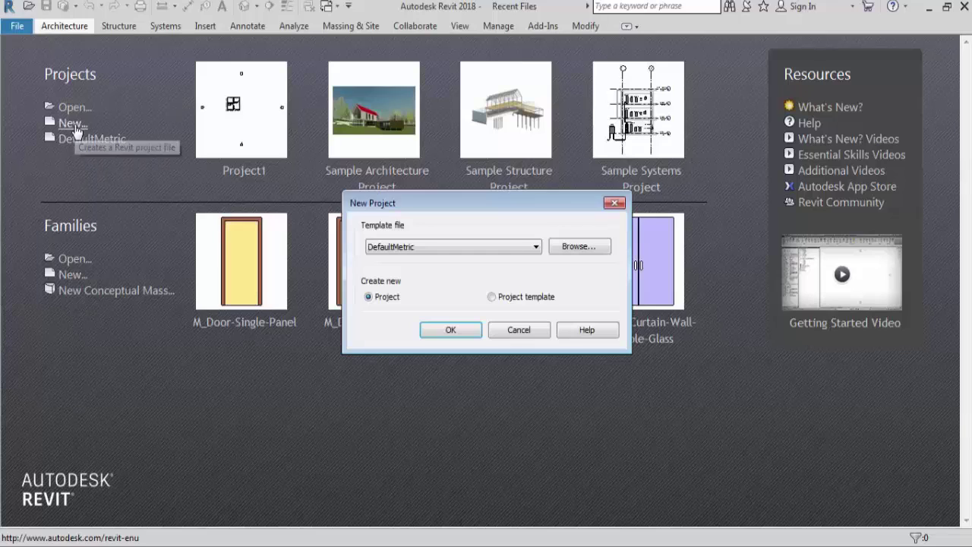
pyautogui.click(536, 248)
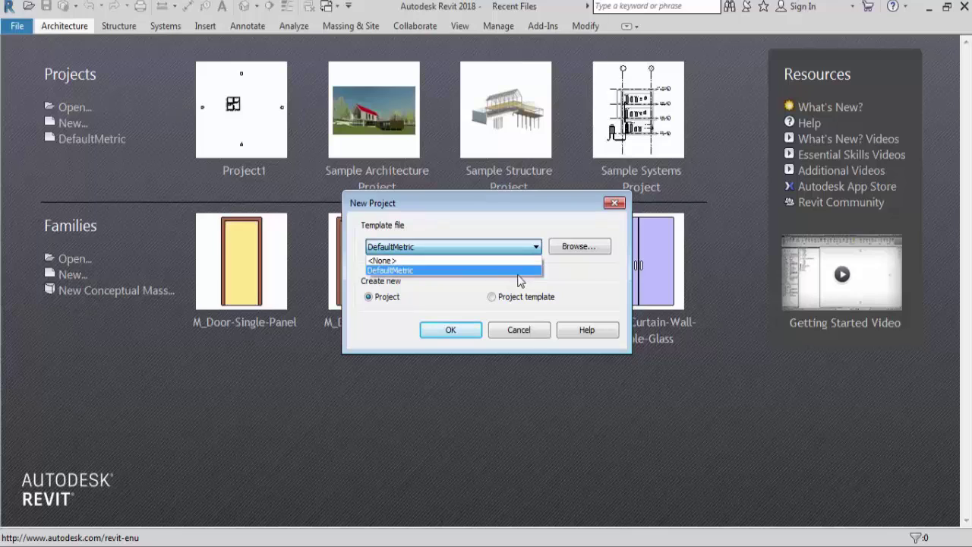
pyautogui.click(581, 251)
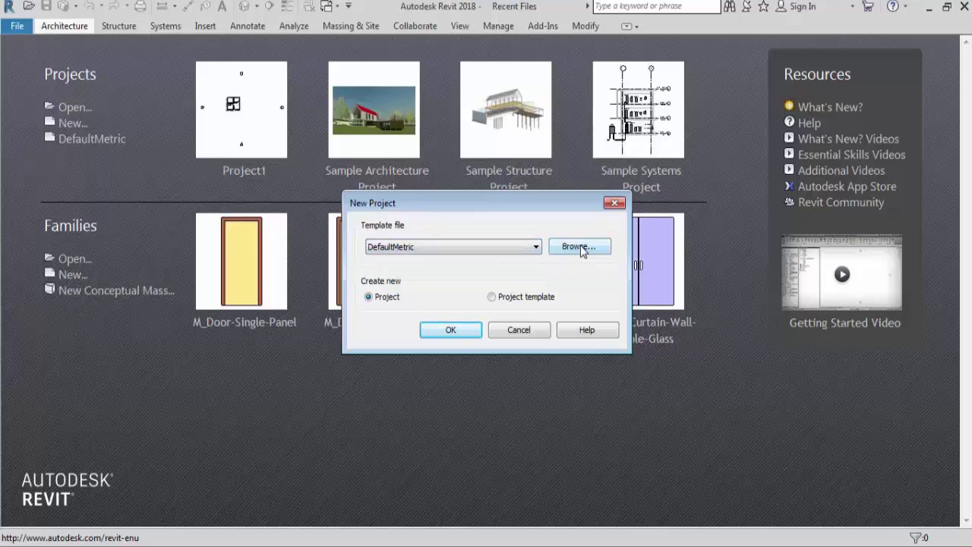
pyautogui.click(582, 249)
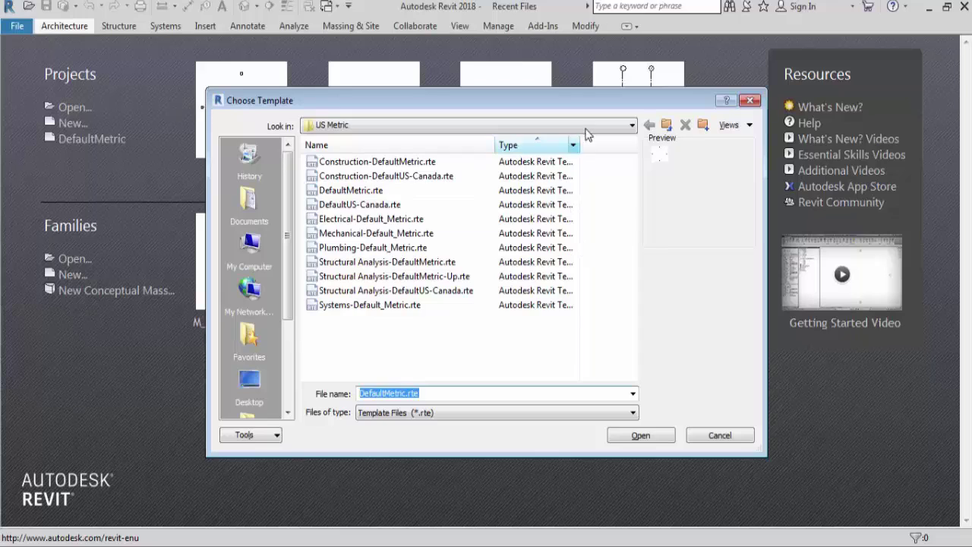
pyautogui.click(749, 102)
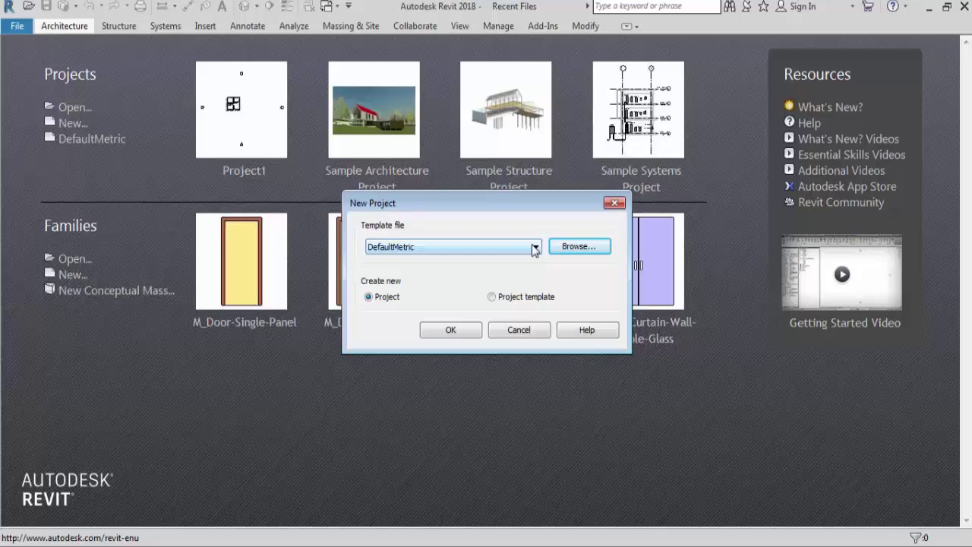
pyautogui.click(519, 330)
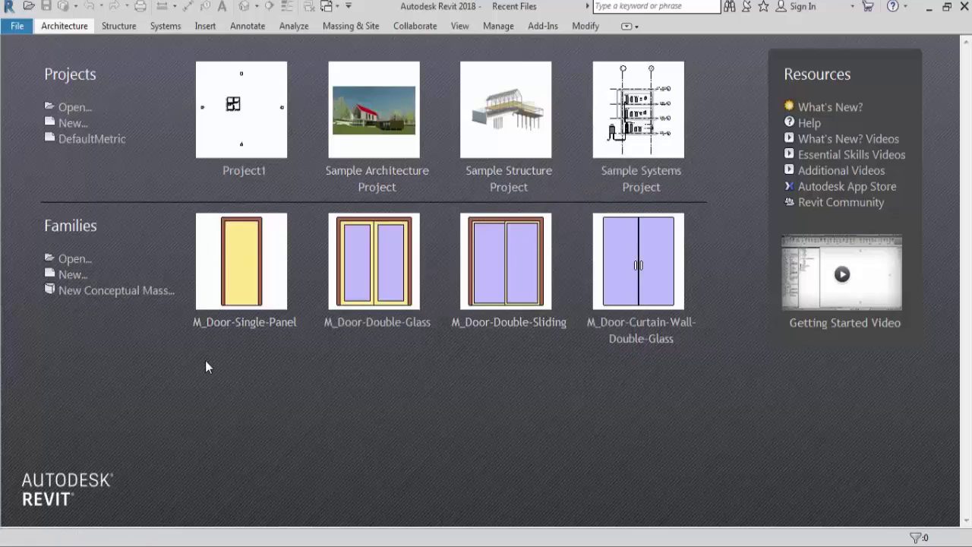
# - Open the File Locations settings in Revit's Options
pyautogui.click(19, 28)
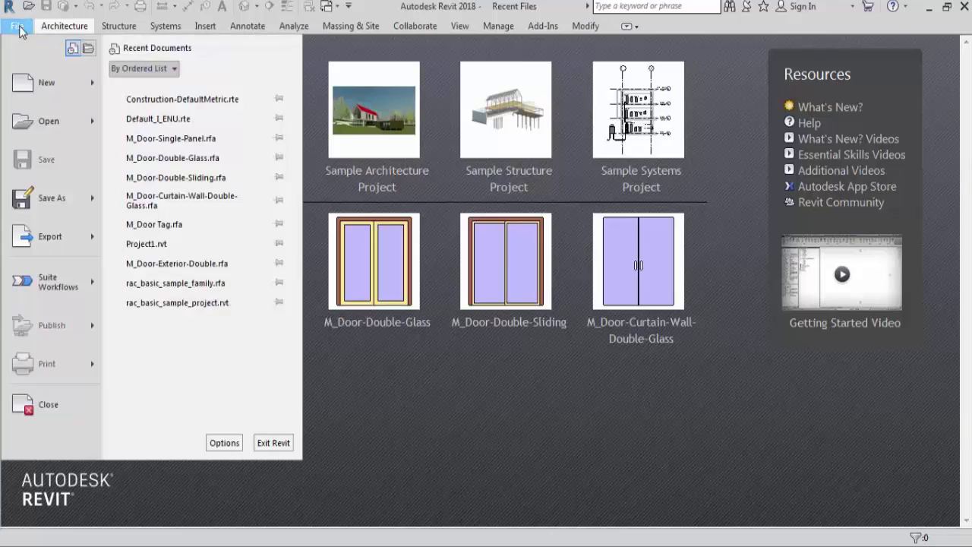
pyautogui.click(224, 443)
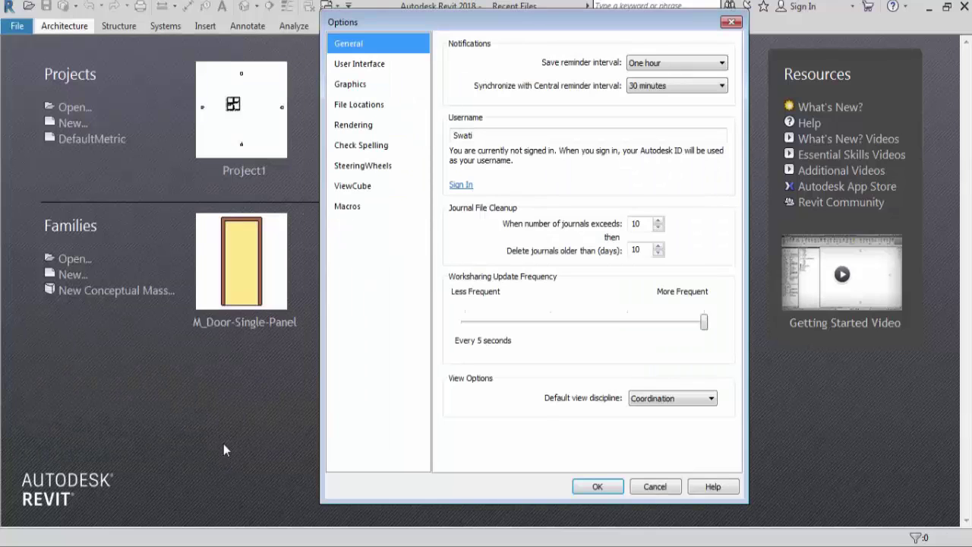
pyautogui.click(366, 111)
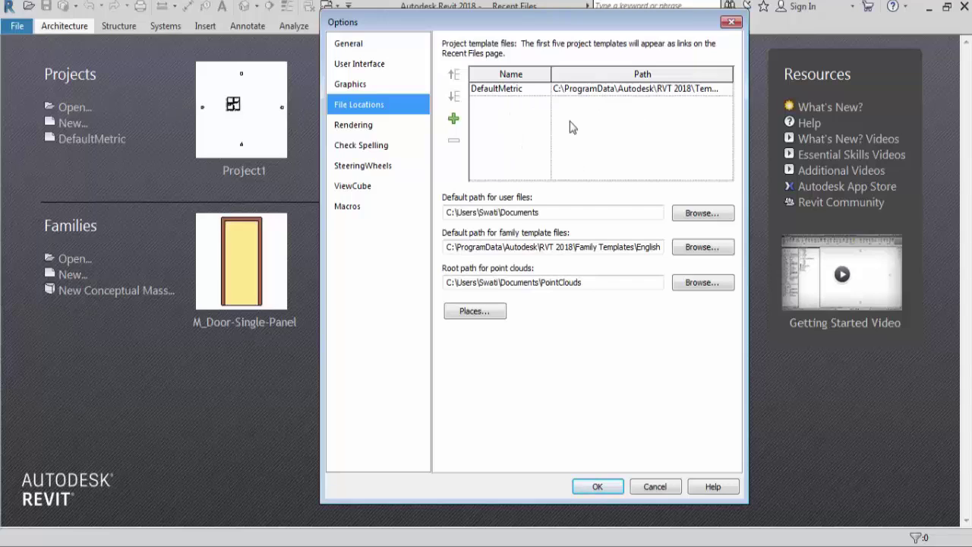
# - Add Default_I_ENU.rte from the RVT 2018 Templates\Generic folder to the project template files list
pyautogui.click(455, 122)
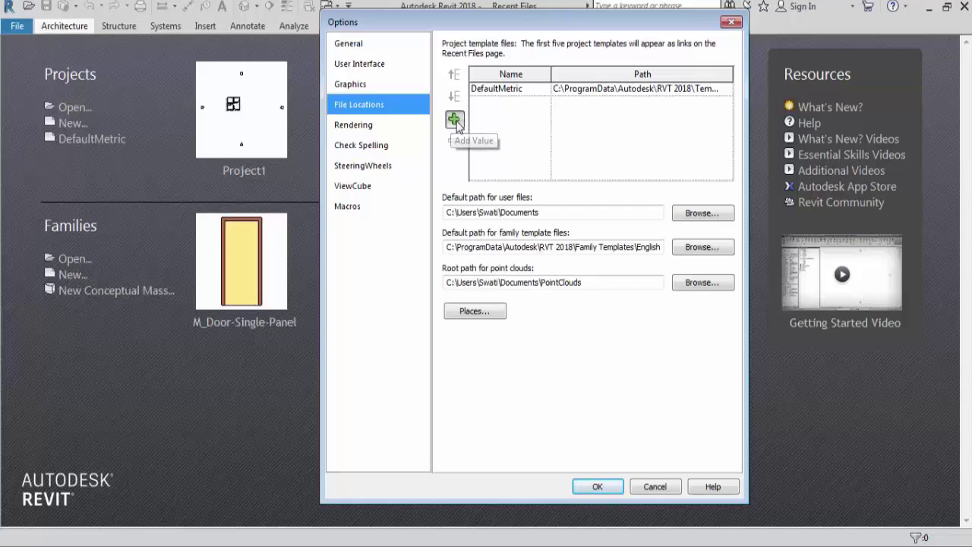
pyautogui.click(446, 126)
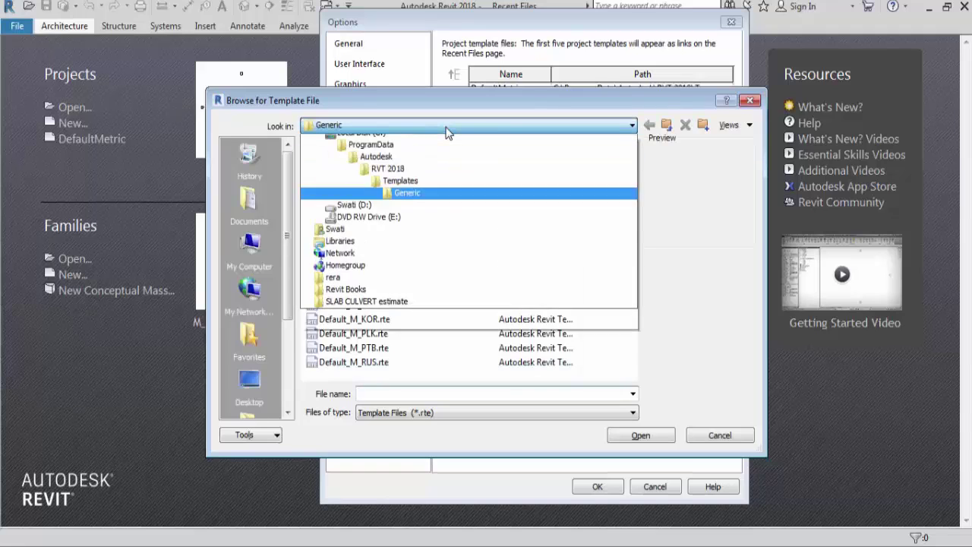
pyautogui.click(412, 177)
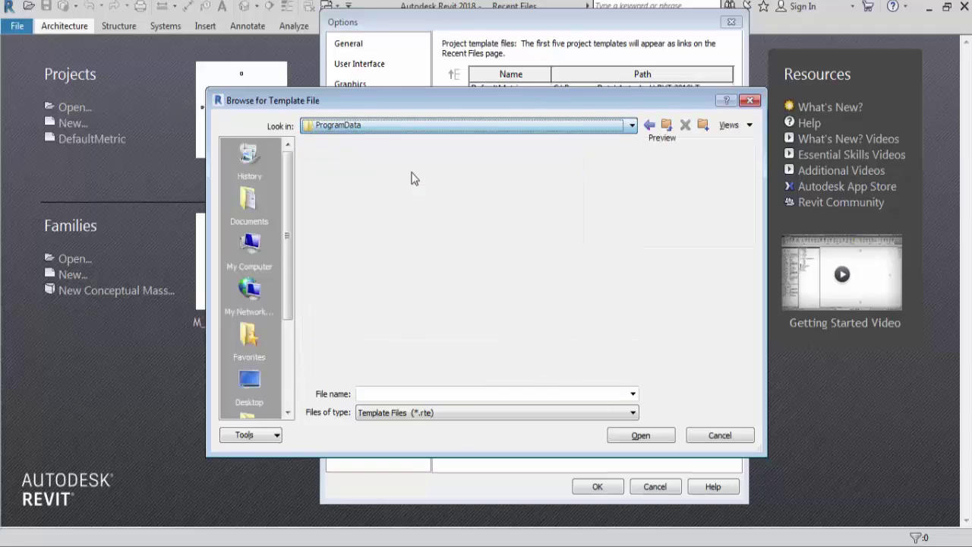
pyautogui.doubleClick(345, 179)
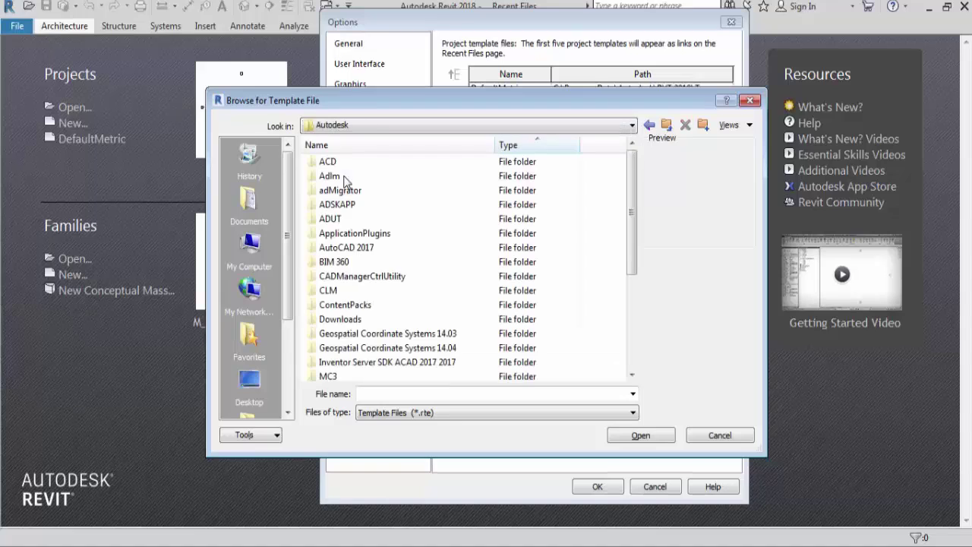
pyautogui.scroll(-5, 351, 298)
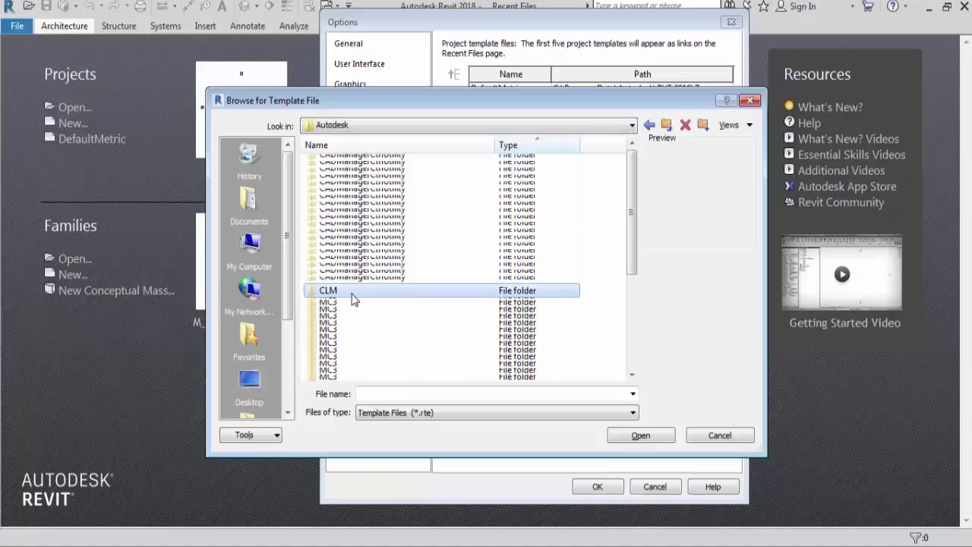
pyautogui.doubleClick(328, 292)
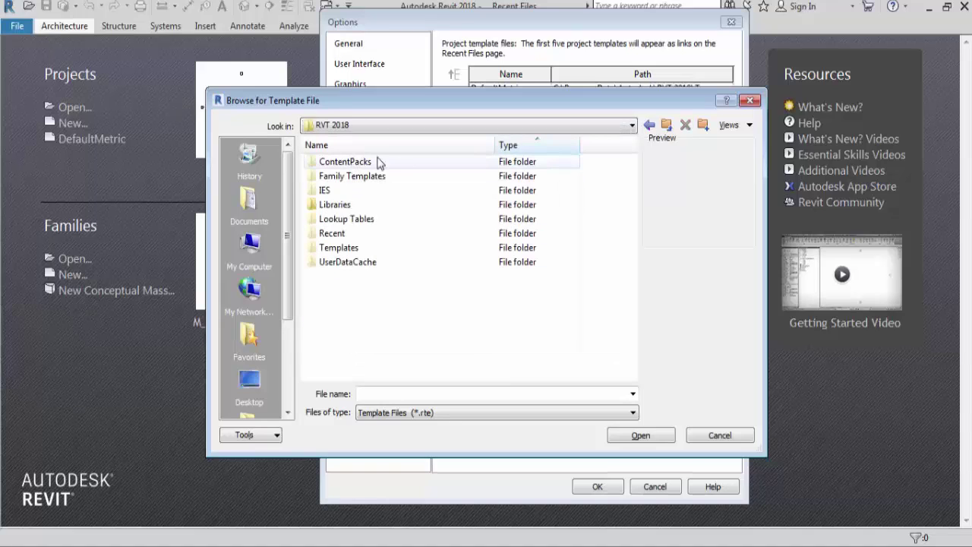
pyautogui.doubleClick(340, 250)
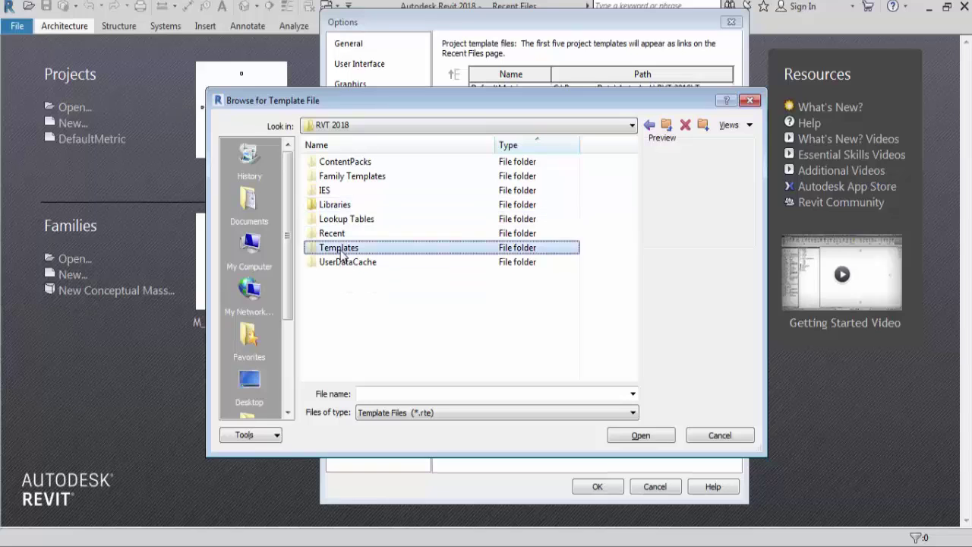
pyautogui.doubleClick(347, 164)
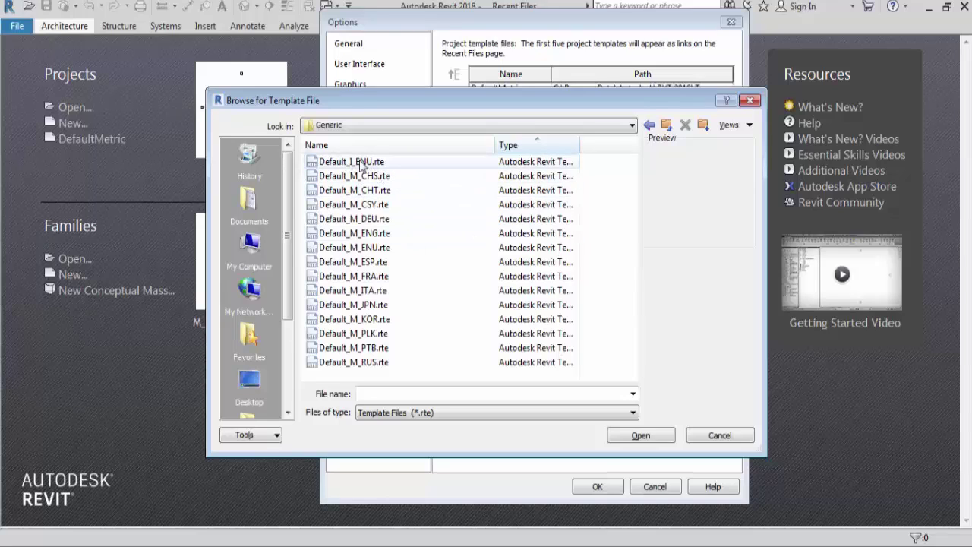
pyautogui.click(384, 164)
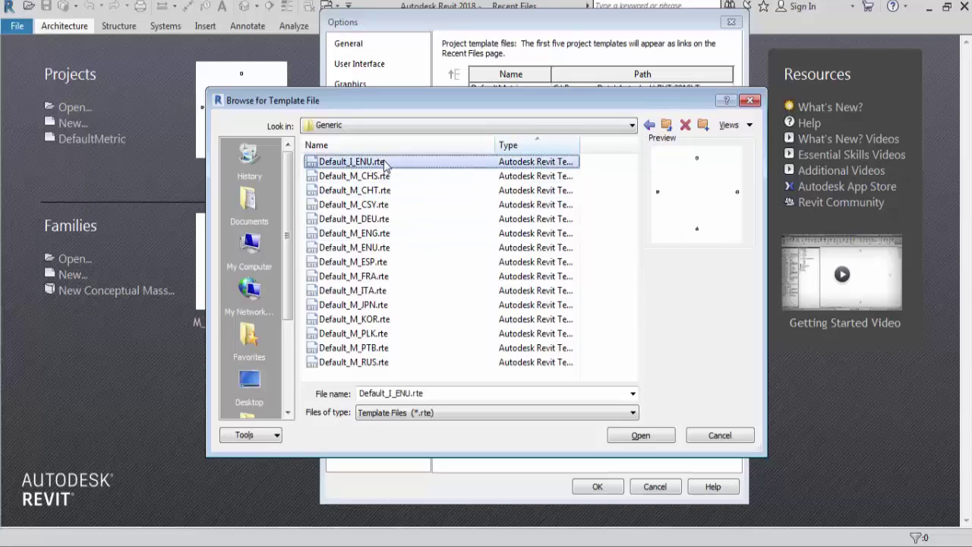
pyautogui.click(648, 435)
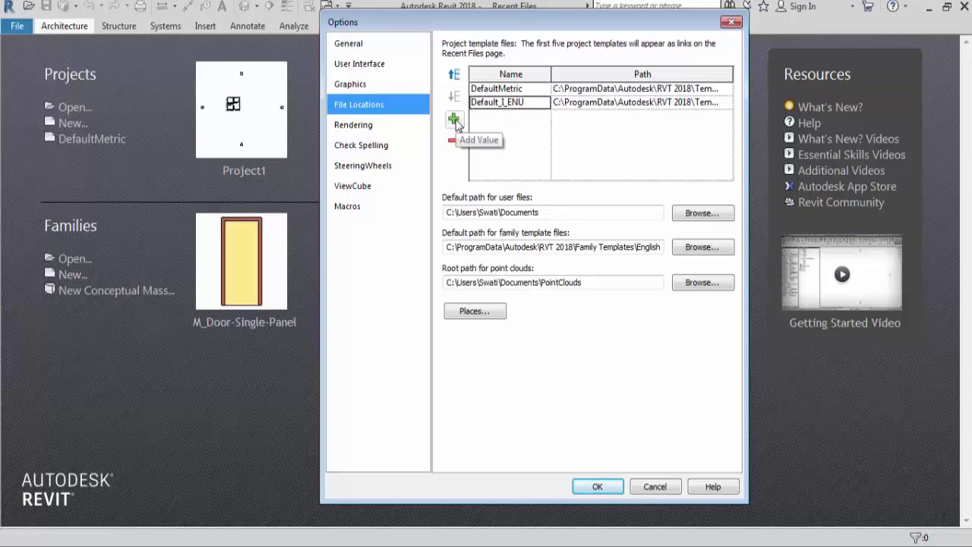
# - Add the Default_M_RUS.rte and Default_M_ENG.rte templates from the Generic folder to the list and apply the options
pyautogui.click(455, 120)
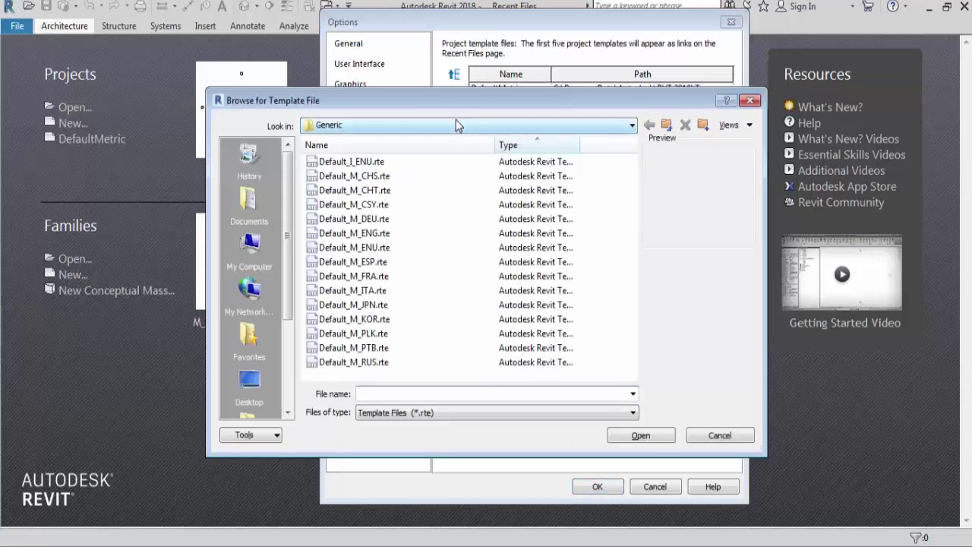
pyautogui.click(372, 363)
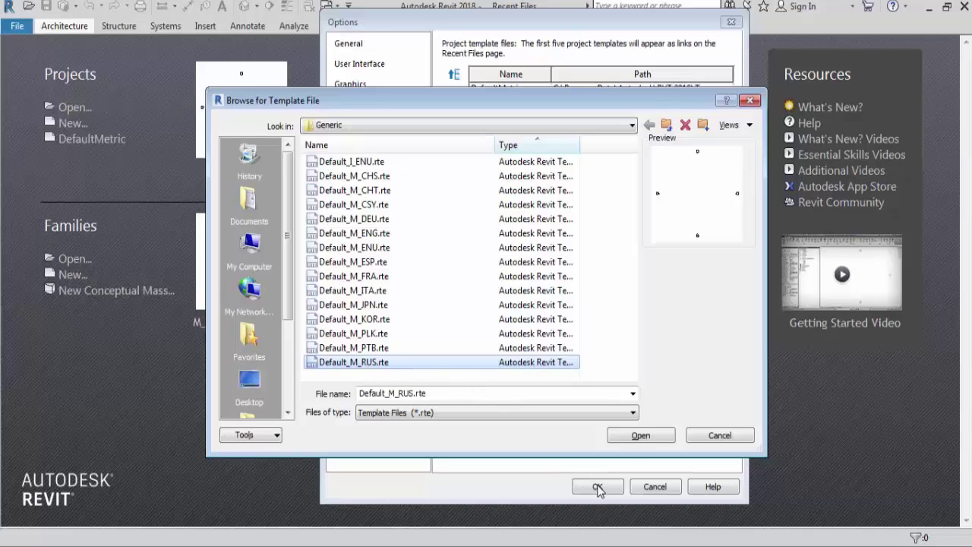
pyautogui.click(639, 437)
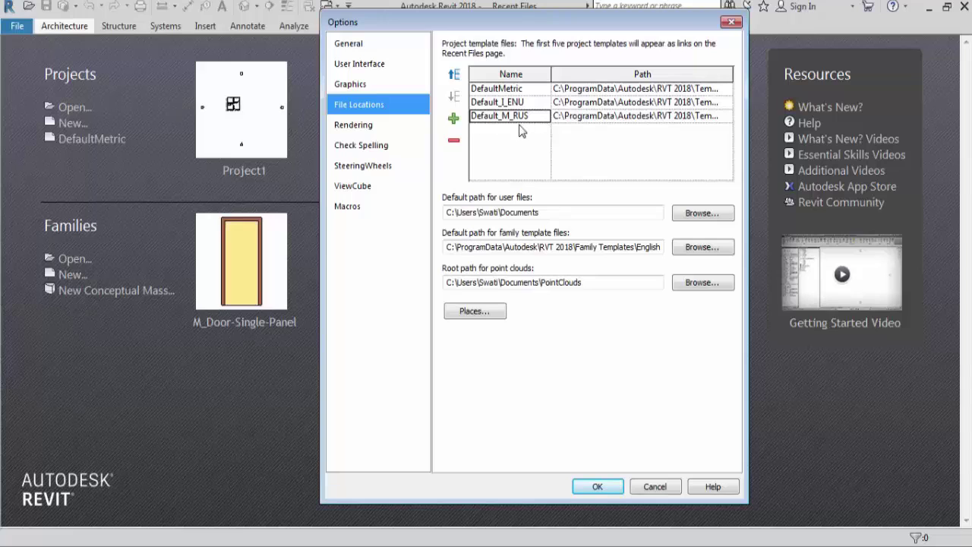
pyautogui.click(455, 121)
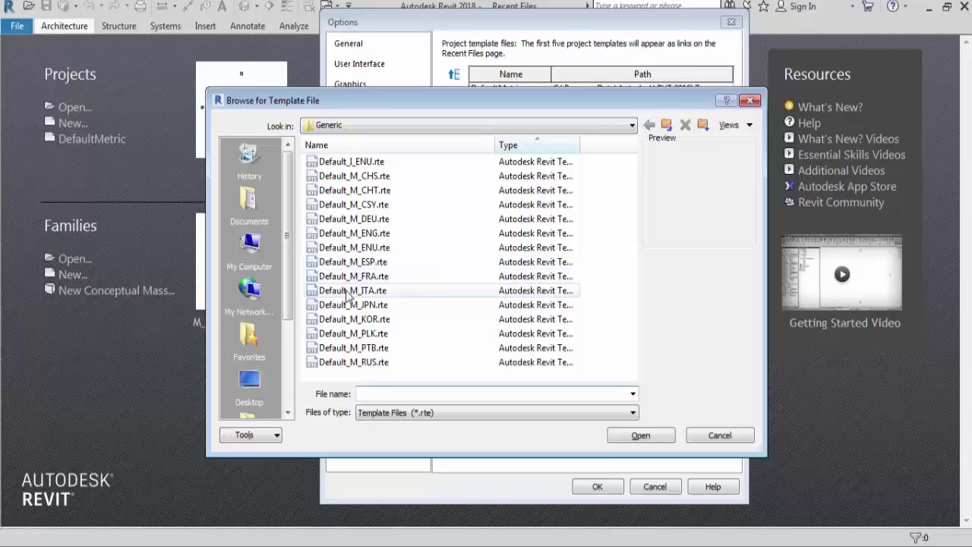
pyautogui.click(353, 235)
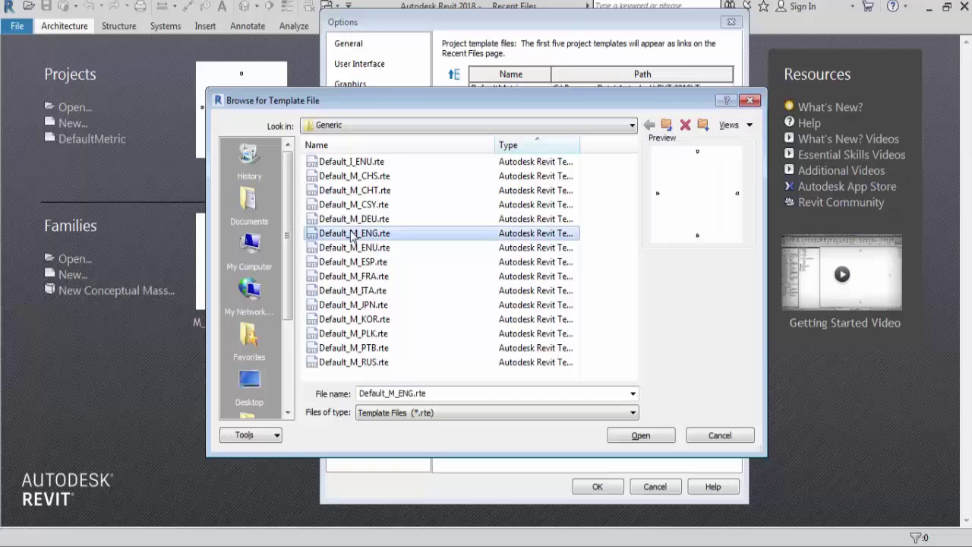
pyautogui.click(644, 438)
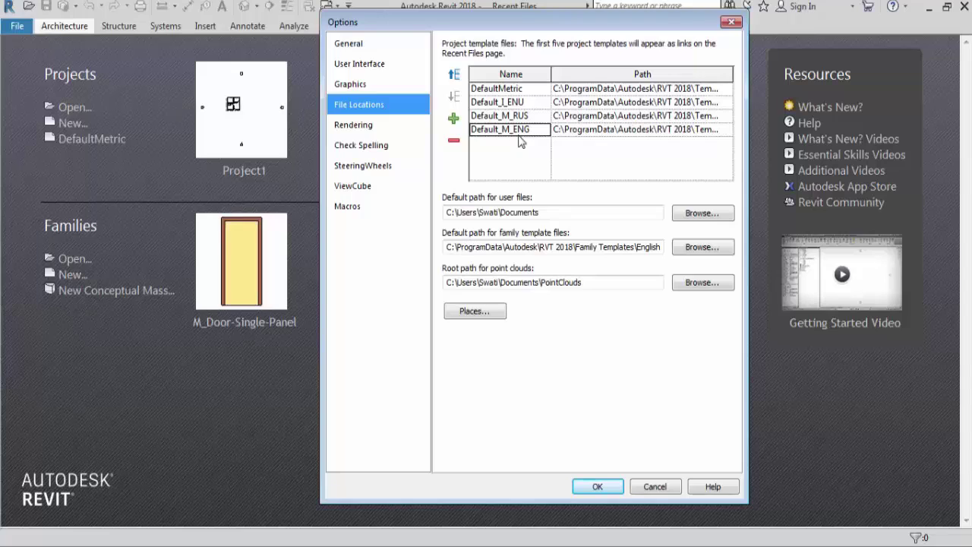
pyautogui.click(599, 487)
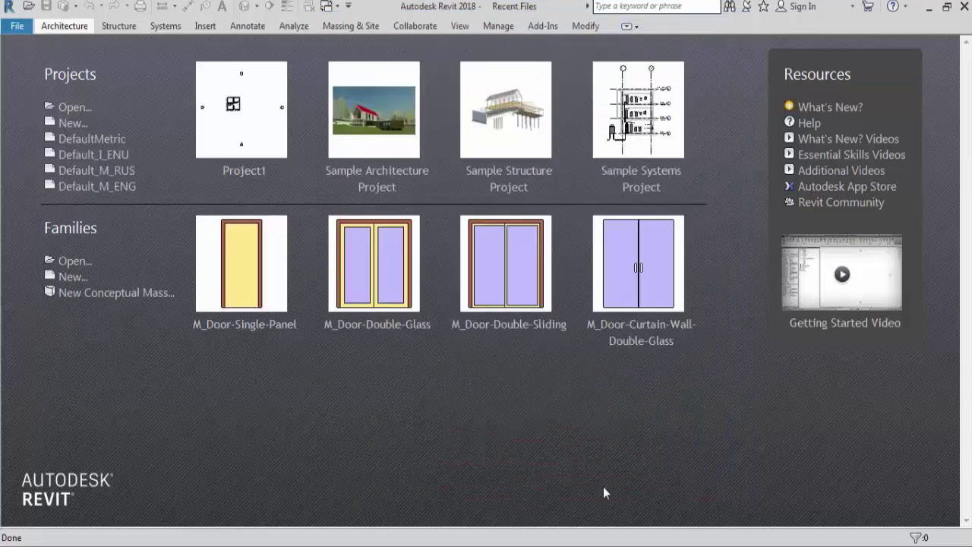
# - Check which of the added templates are offered for a new project and cancel the new project
pyautogui.click(68, 124)
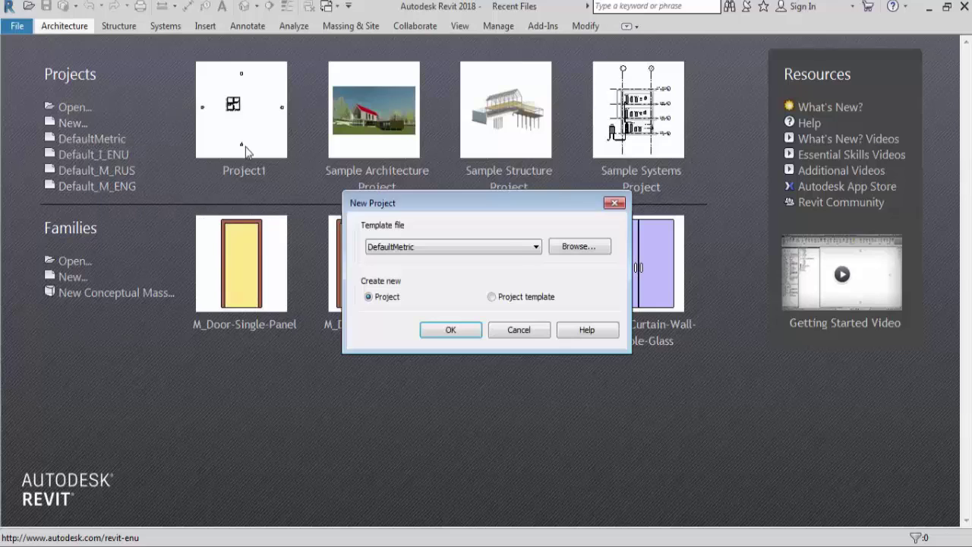
pyautogui.click(536, 248)
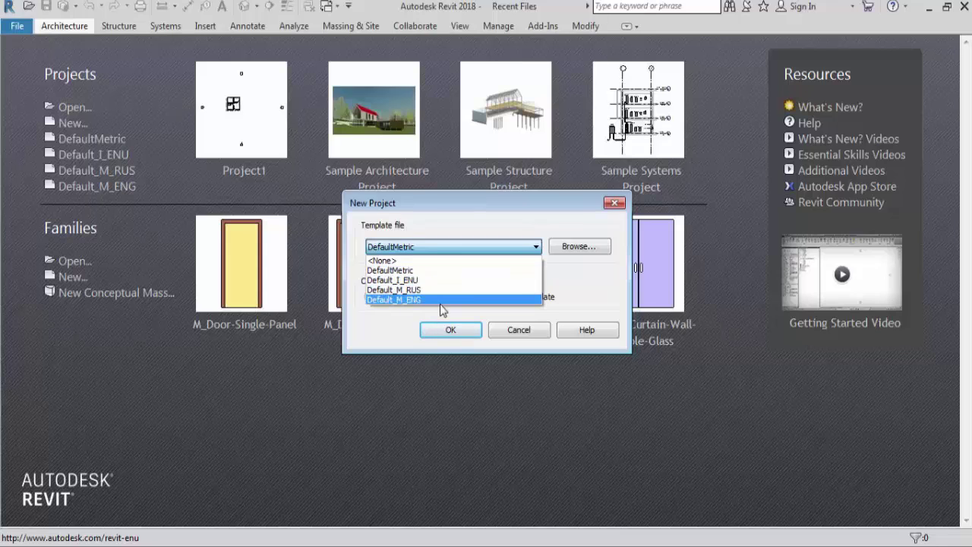
pyautogui.click(614, 204)
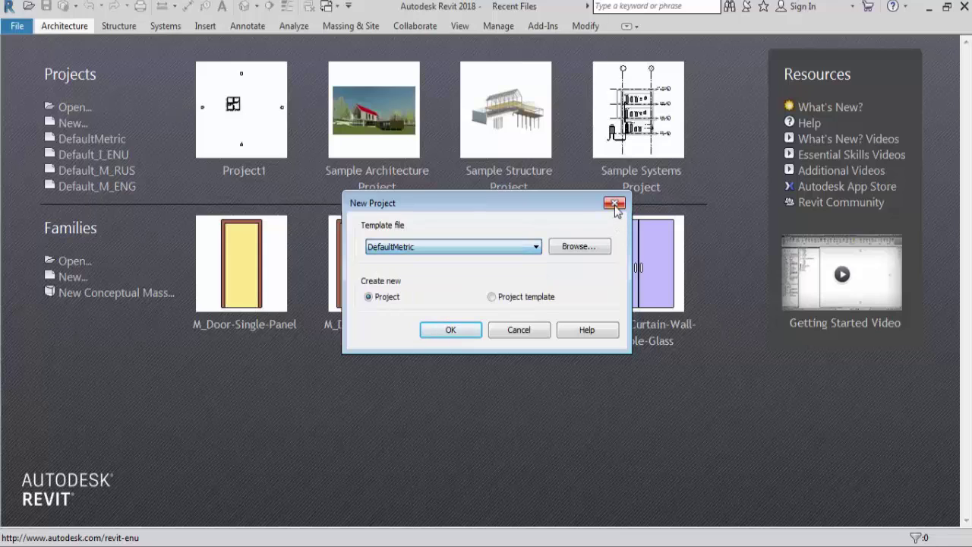
pyautogui.click(612, 205)
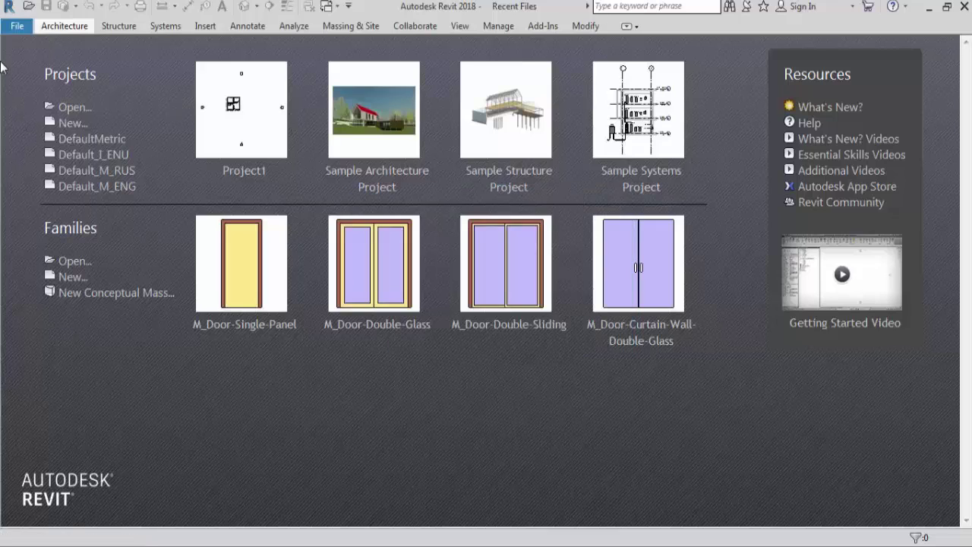
# - Remove Default_M_RUS and Default_M_ENG from the project template files in the File Locations options and apply the change
pyautogui.click(18, 28)
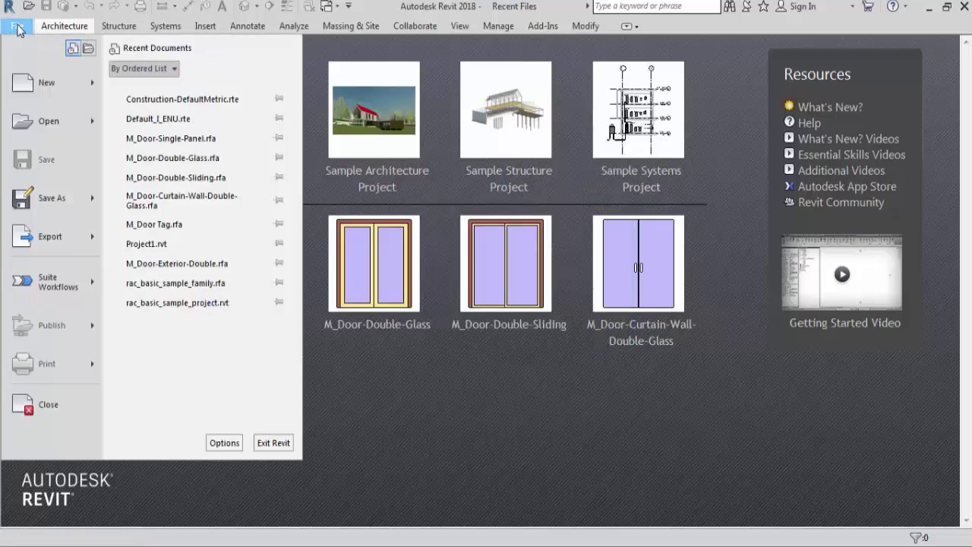
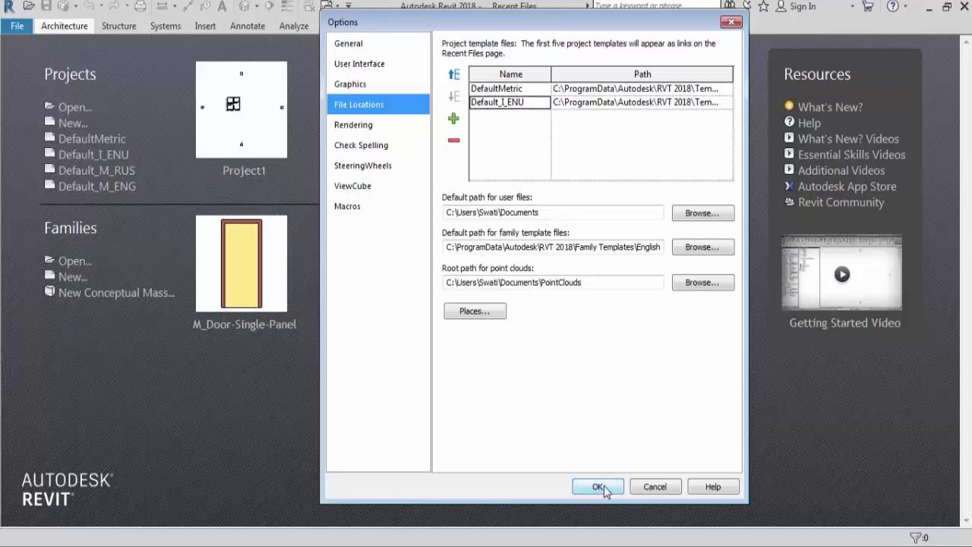
pyautogui.click(599, 486)
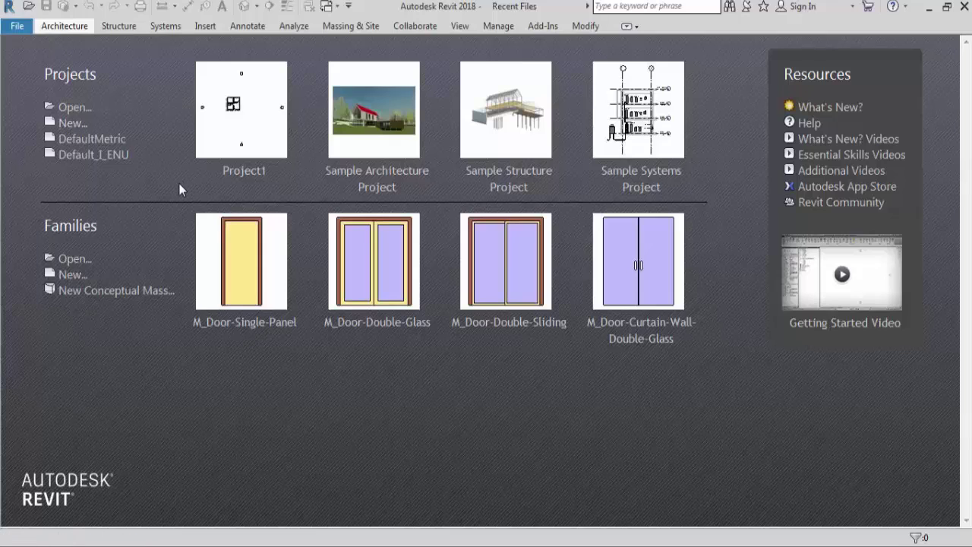
# - Create a new project from the Default_I_ENU template in the default list
pyautogui.click(73, 122)
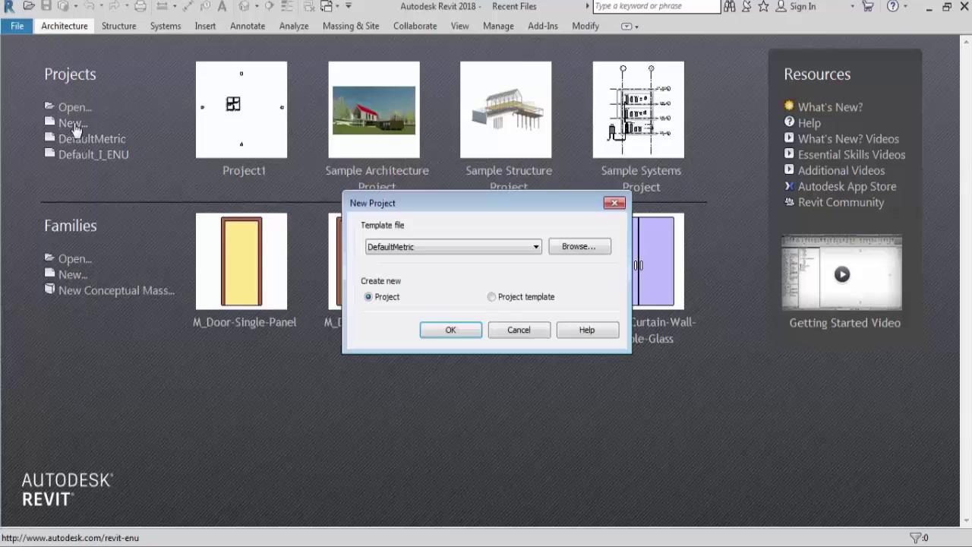
pyautogui.click(535, 248)
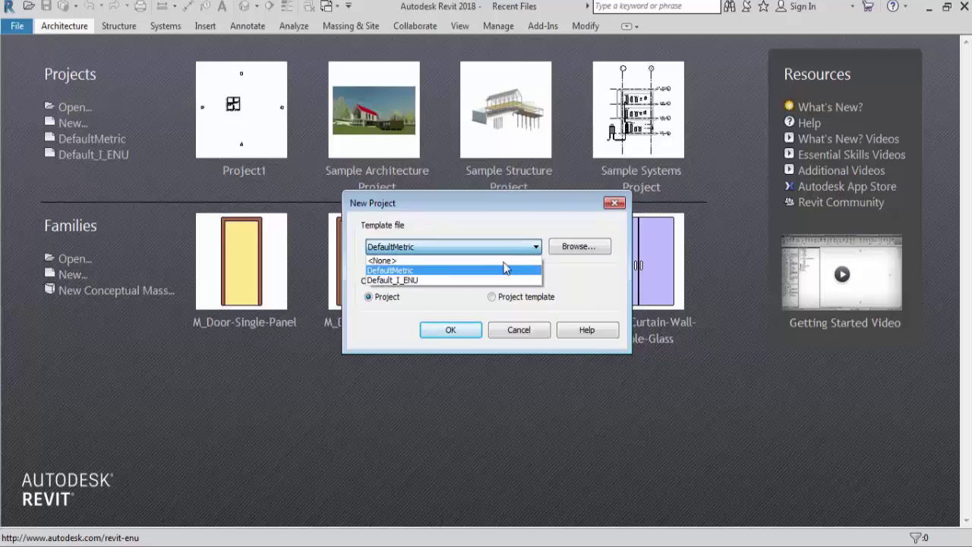
pyautogui.click(426, 281)
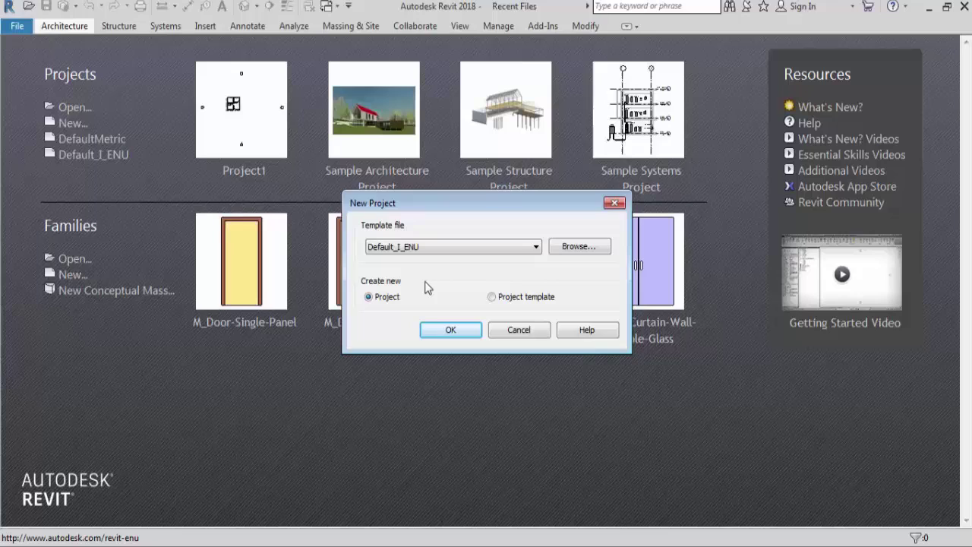
pyautogui.click(461, 332)
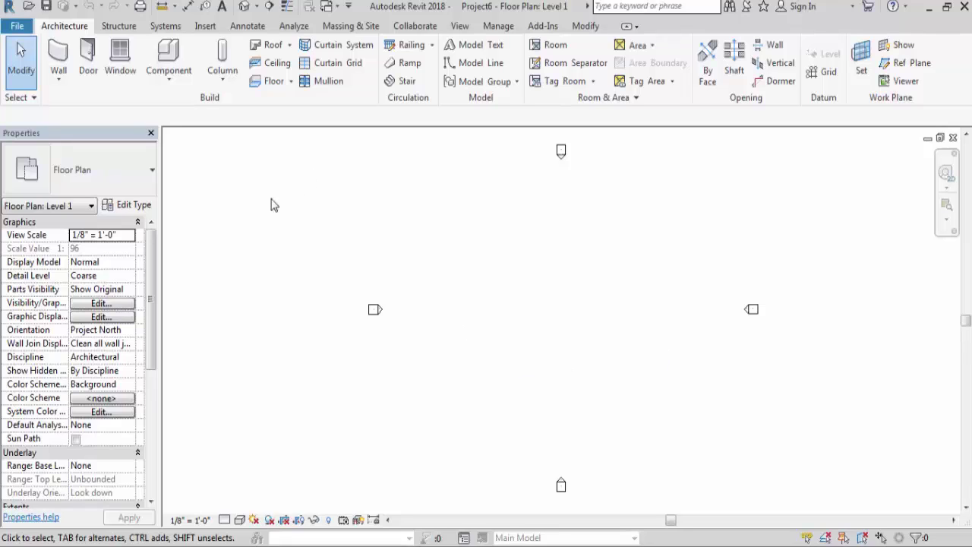
# - Start the Wall tool to view its default wall type and settings, cancel it and close the project
pyautogui.click(67, 61)
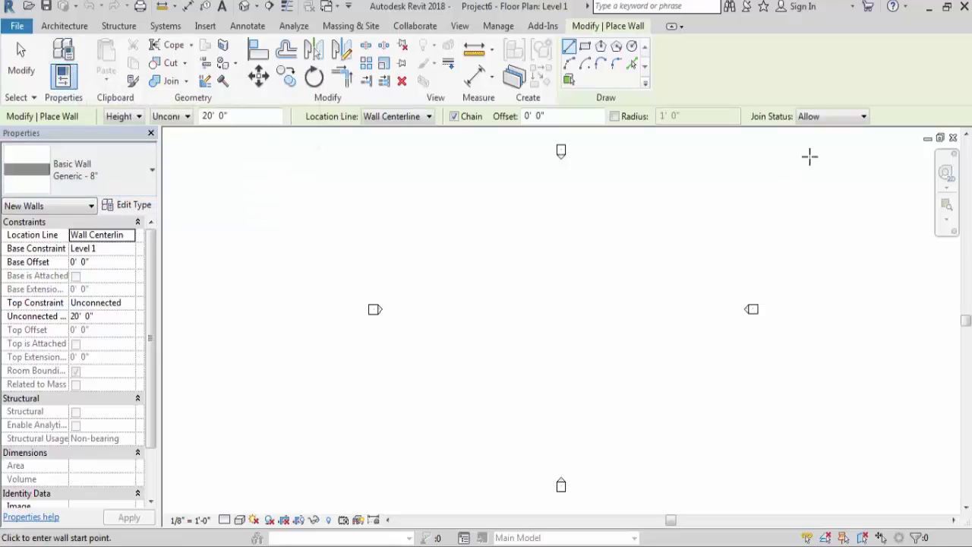
pyautogui.press('Escape')
pyautogui.press('Escape')
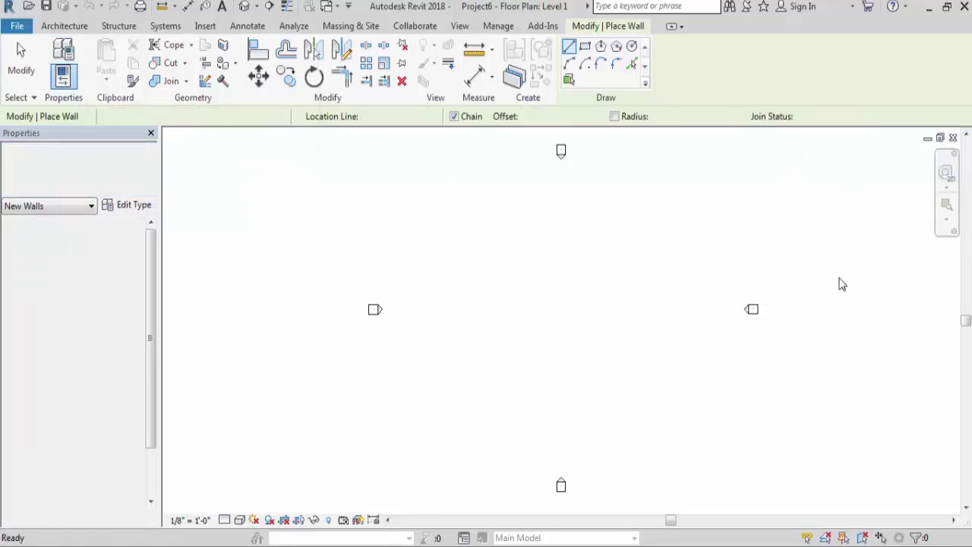
pyautogui.click(953, 139)
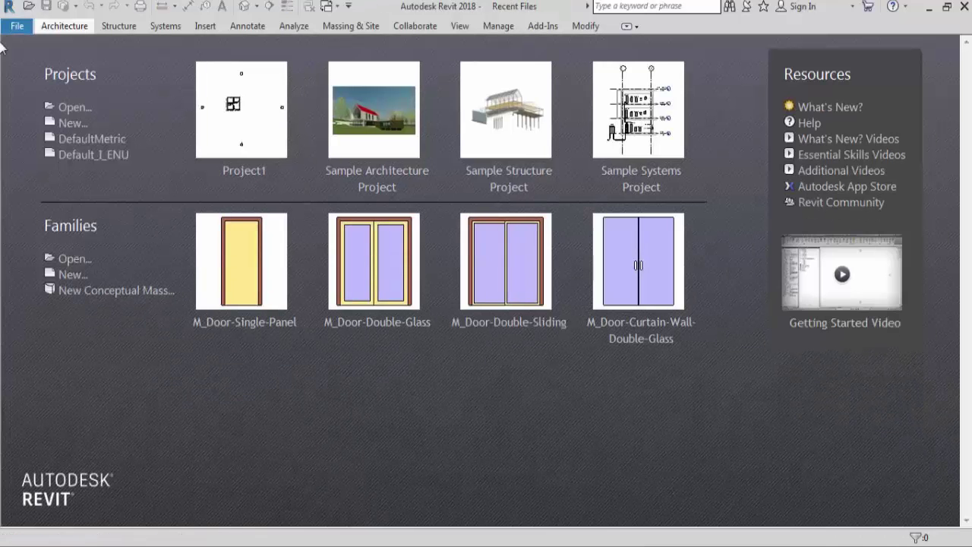
# - Review the shortened template list for a new project once more and close the dialog without creating one
pyautogui.click(73, 123)
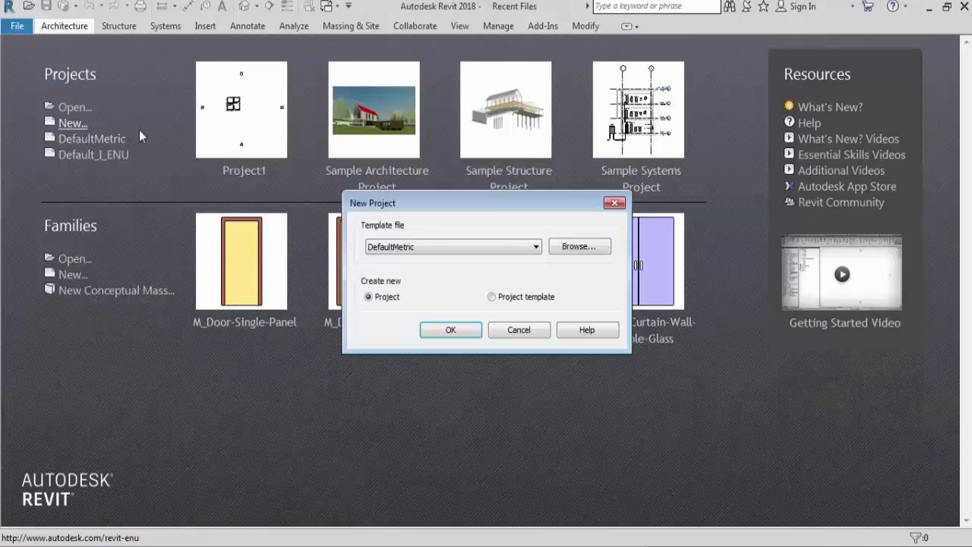
pyautogui.click(537, 248)
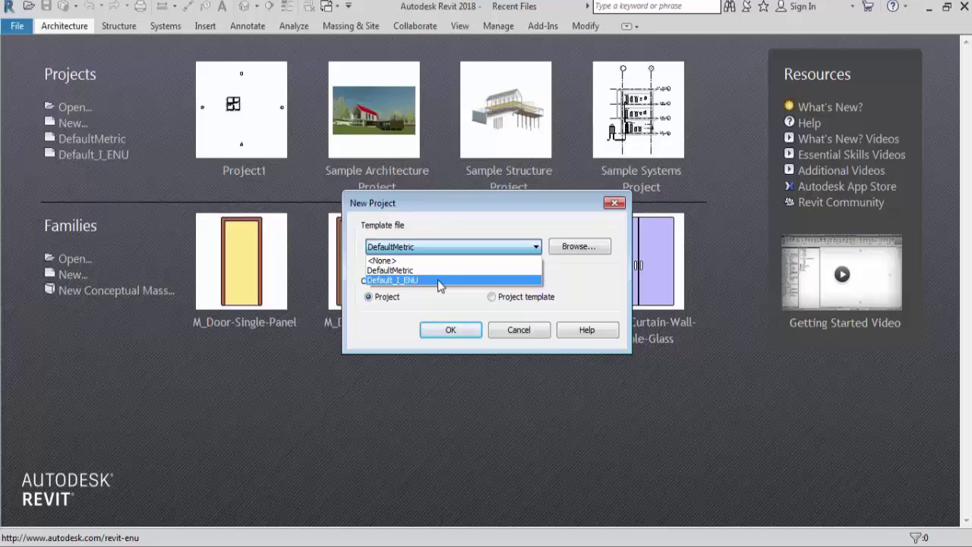
pyautogui.click(586, 248)
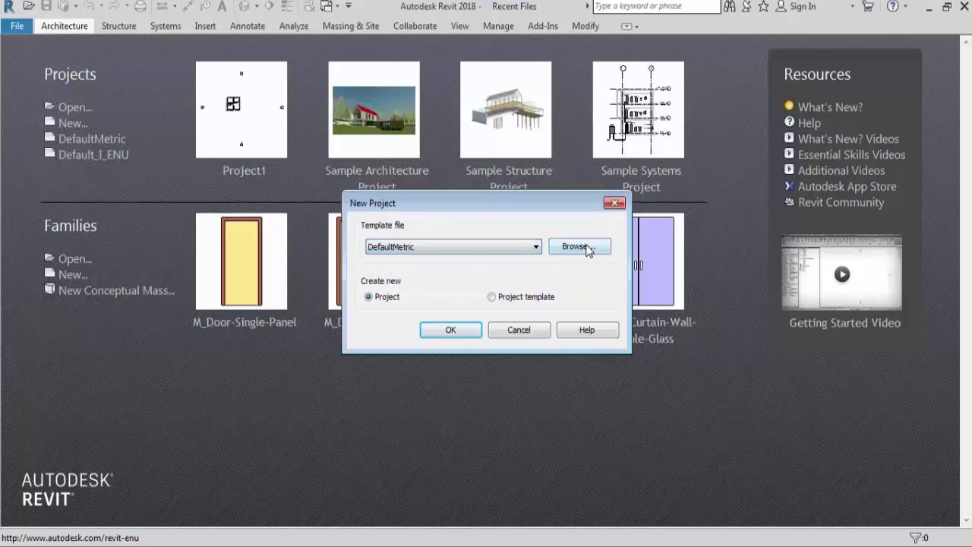
pyautogui.click(615, 203)
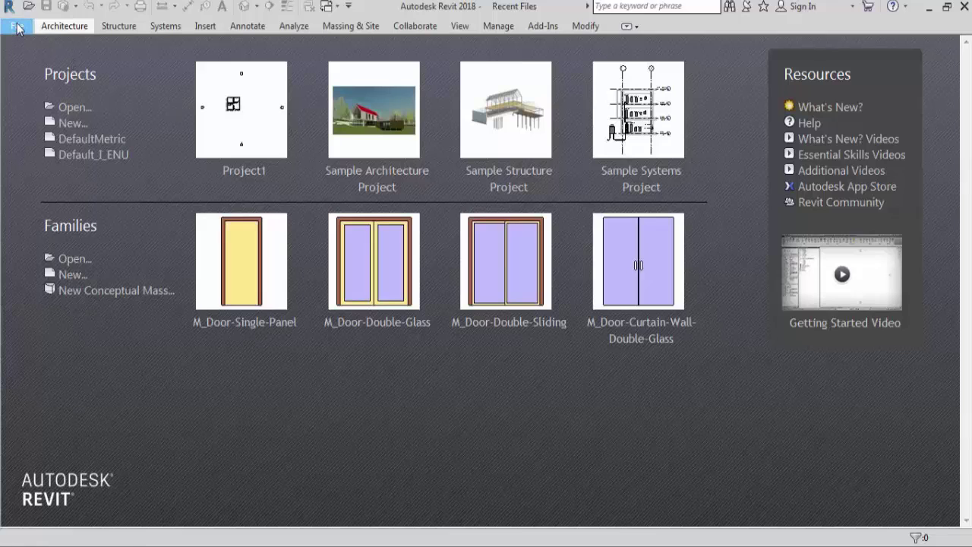
# - Add Default_M_ENG.rte from the Generic folder to the project template files in the File Locations options and apply the change
pyautogui.click(18, 27)
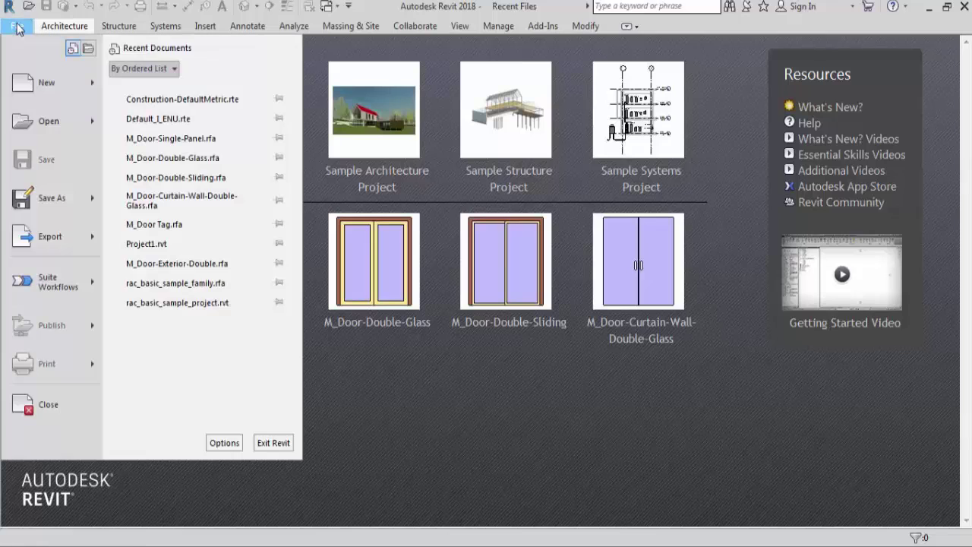
pyautogui.click(224, 443)
pyautogui.click(359, 104)
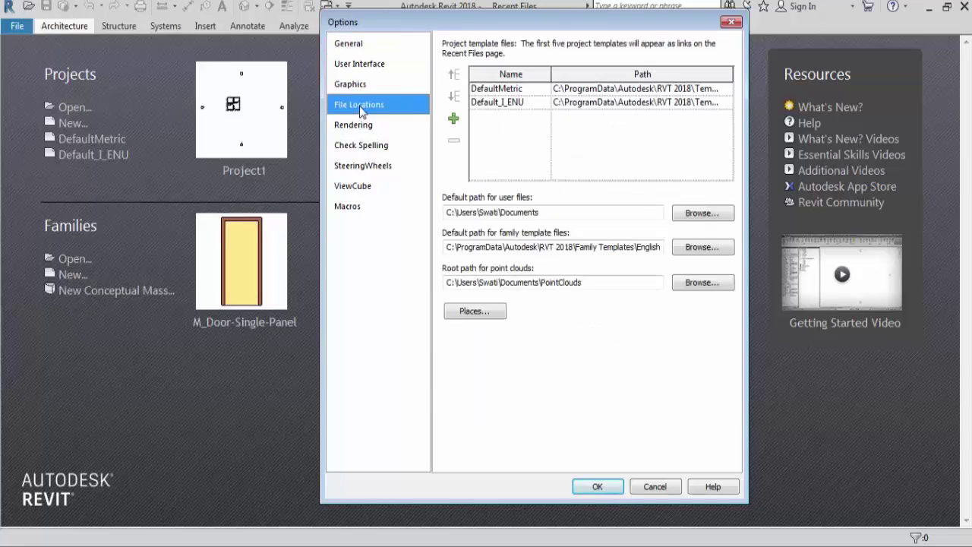
pyautogui.click(454, 119)
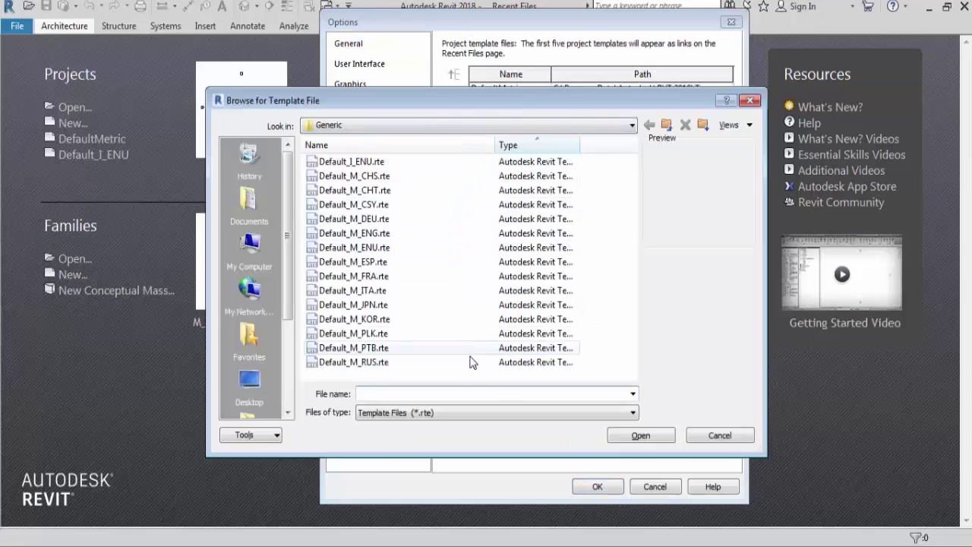
pyautogui.click(354, 233)
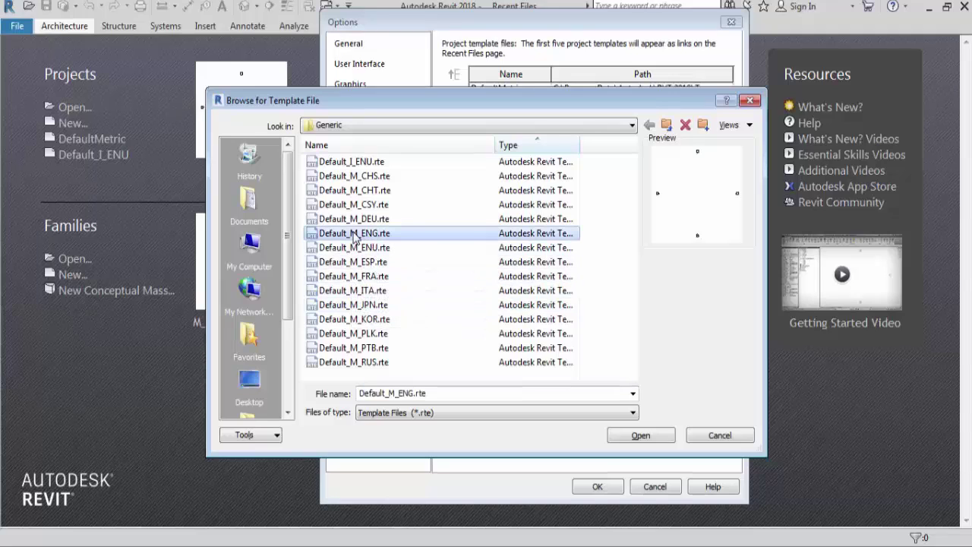
pyautogui.click(641, 437)
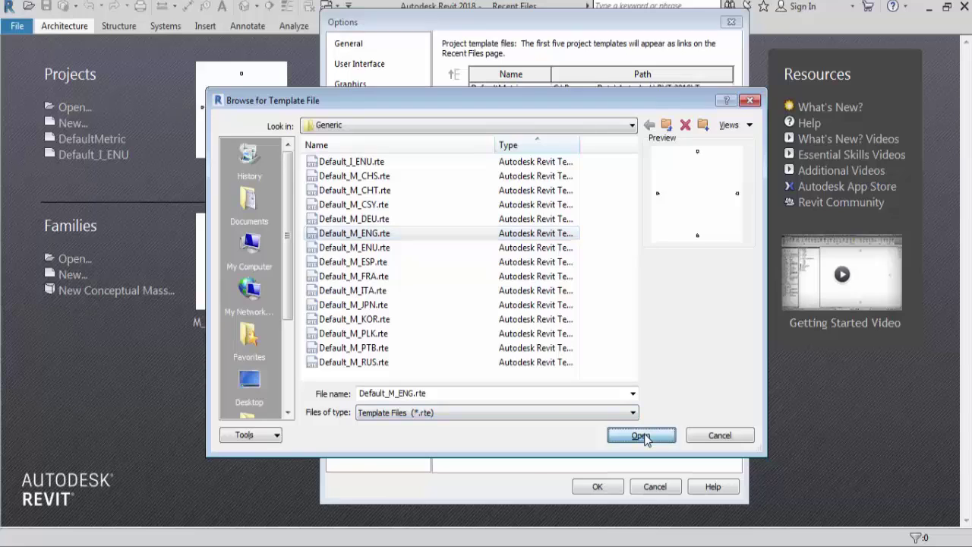
pyautogui.click(598, 487)
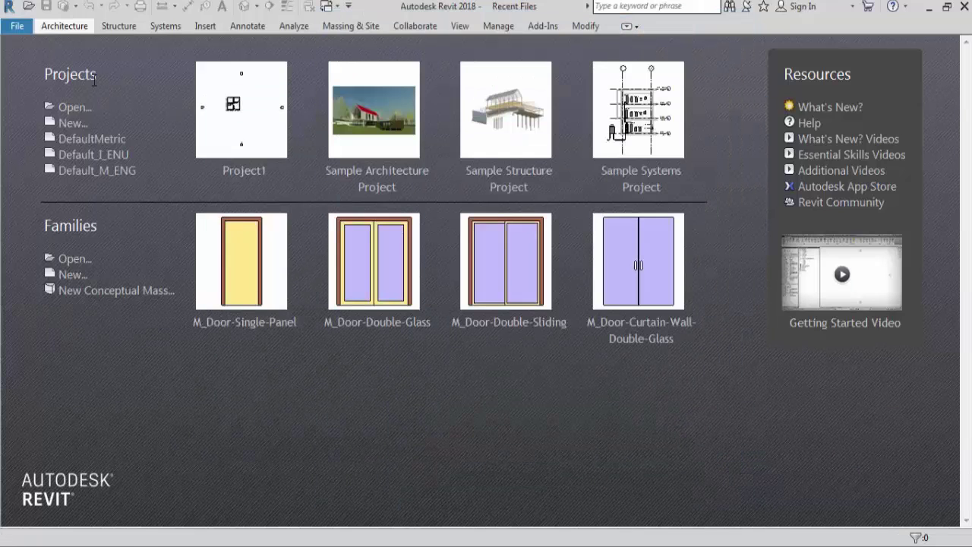
# - Create a new project from the Default_M_ENG template in the default list
pyautogui.click(75, 123)
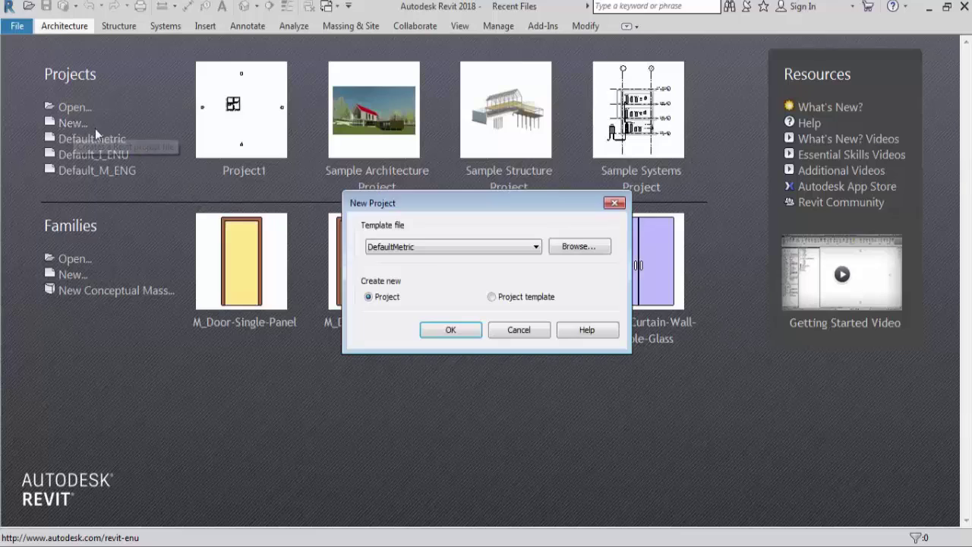
pyautogui.click(448, 247)
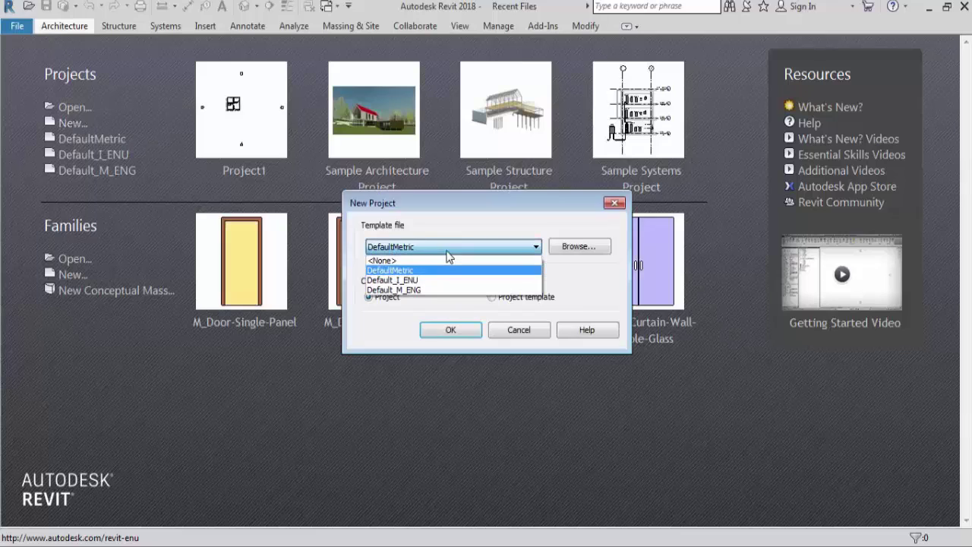
pyautogui.click(423, 291)
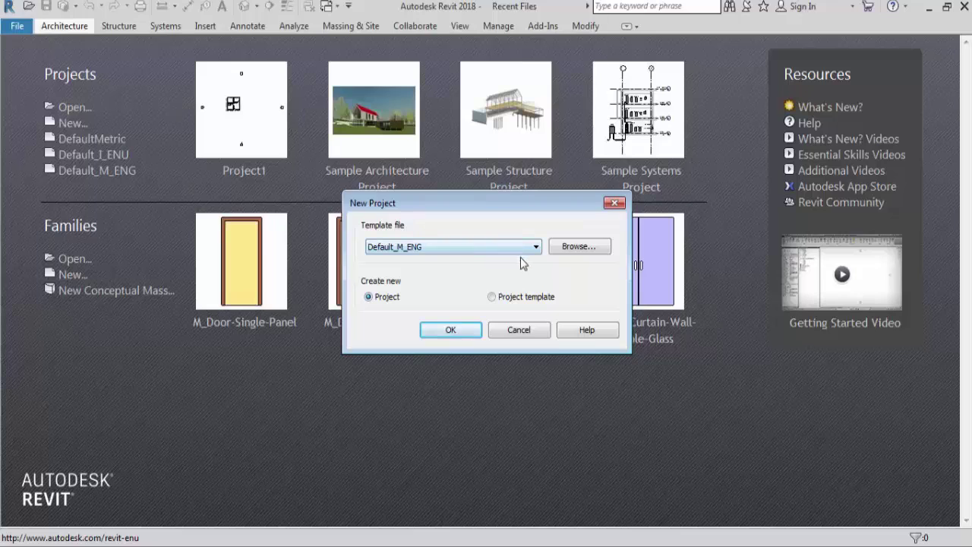
pyautogui.click(453, 331)
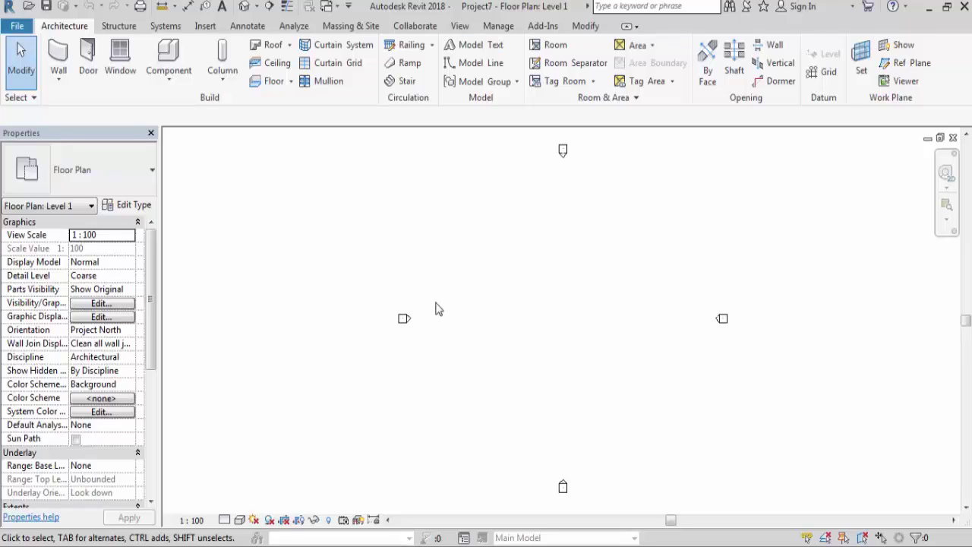
# - Start the Wall tool, look through the wall types available in the new project, and cancel the tool
pyautogui.click(60, 55)
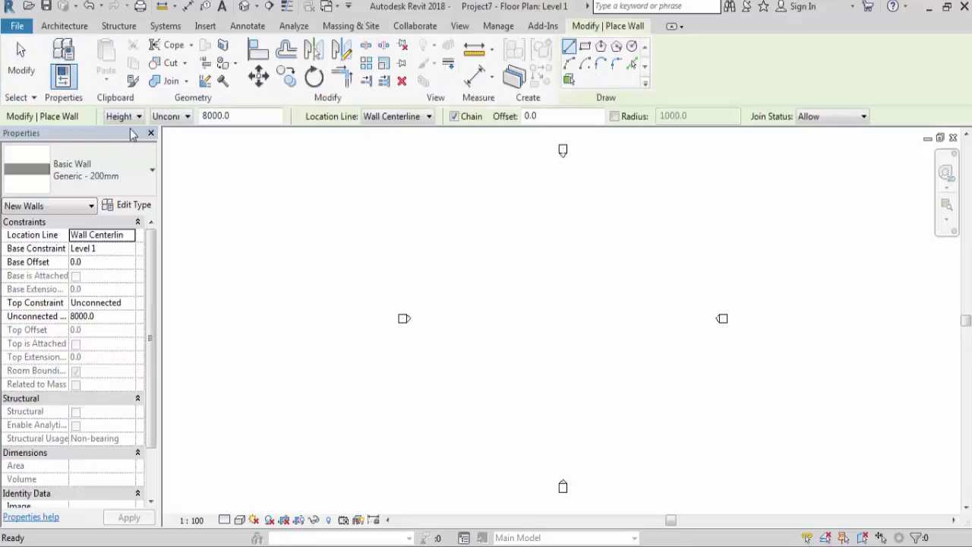
pyautogui.click(151, 171)
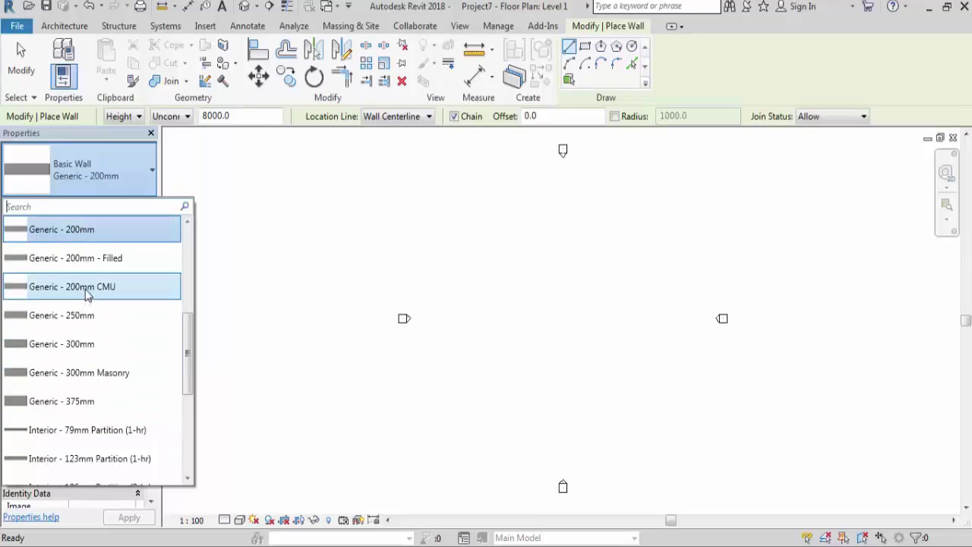
pyautogui.scroll(-1, 96, 353)
pyautogui.scroll(5, 97, 353)
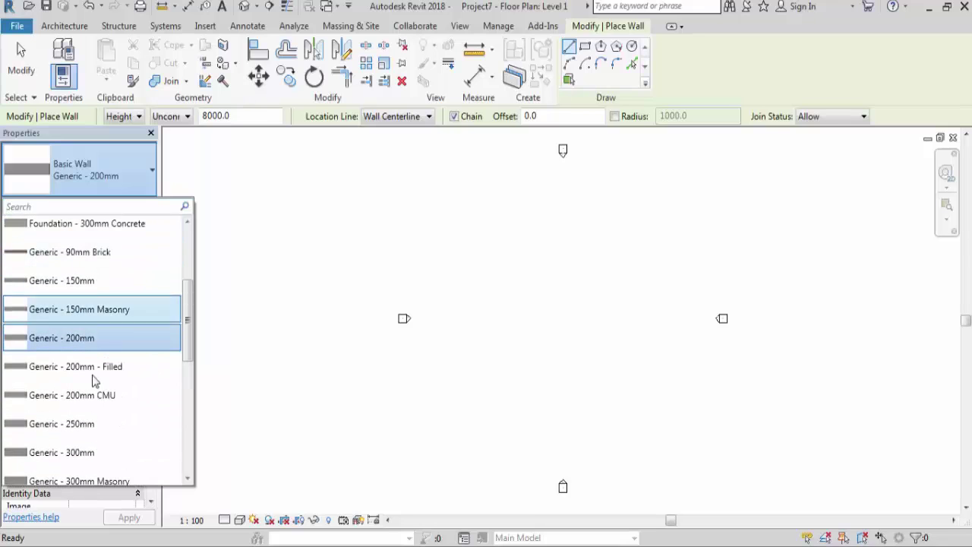
pyautogui.press('Escape')
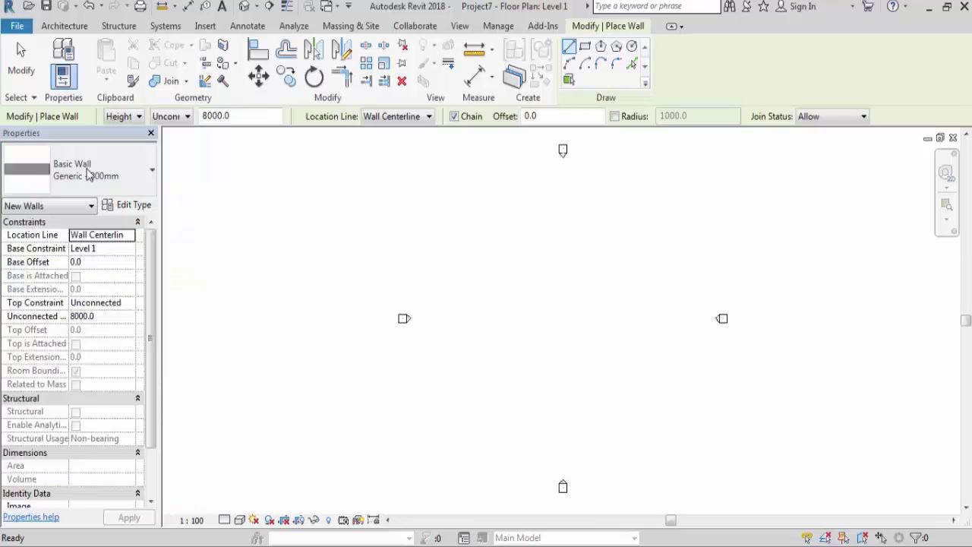
pyautogui.press('Escape')
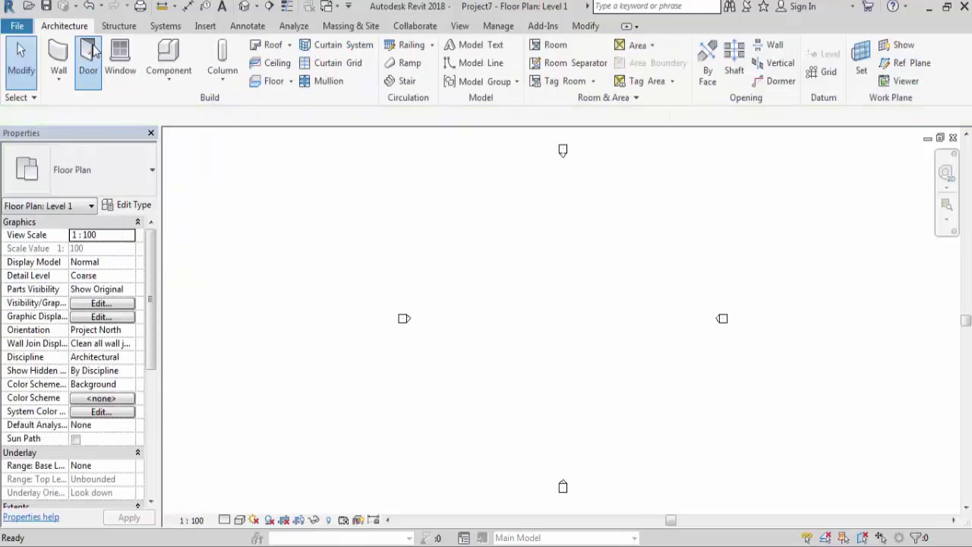
# - Start the Door tool, look through the door types available in the project, and cancel the tool
pyautogui.click(90, 53)
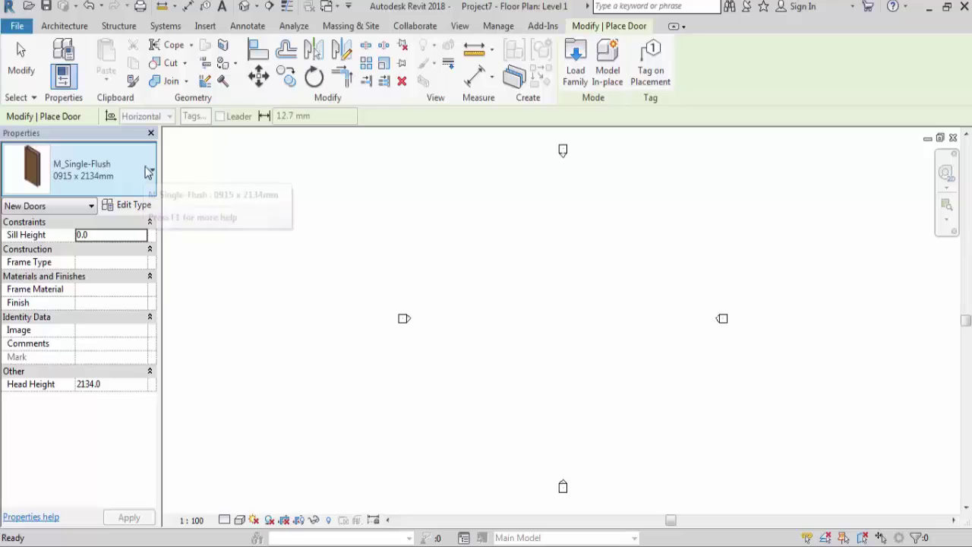
pyautogui.click(148, 171)
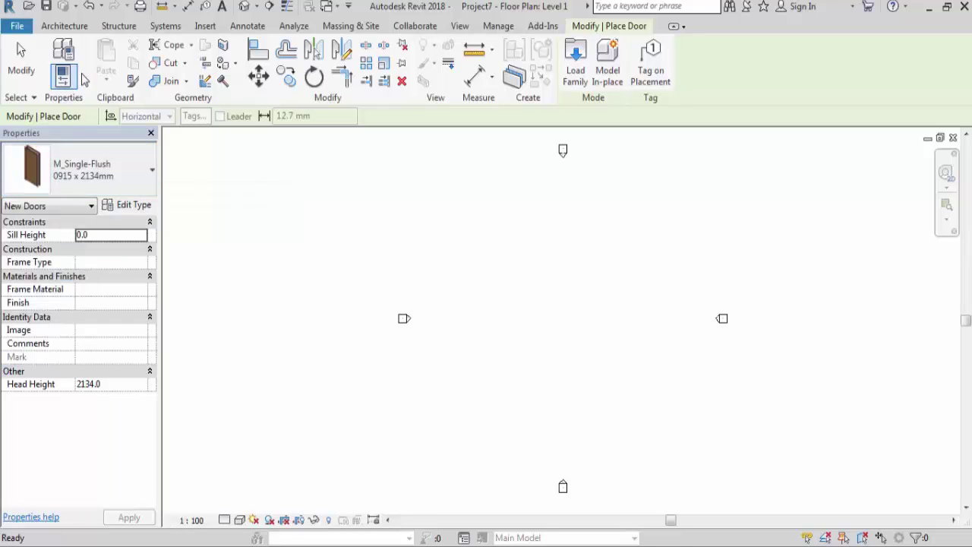
pyautogui.press('Escape')
pyautogui.press('Escape')
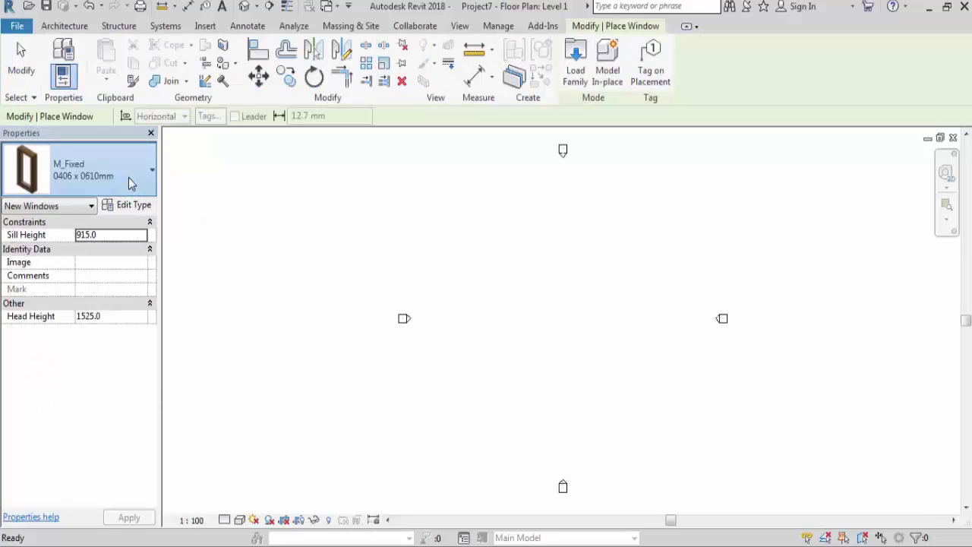
# - Look through the window types and sizes available for the Window tool
pyautogui.click(130, 183)
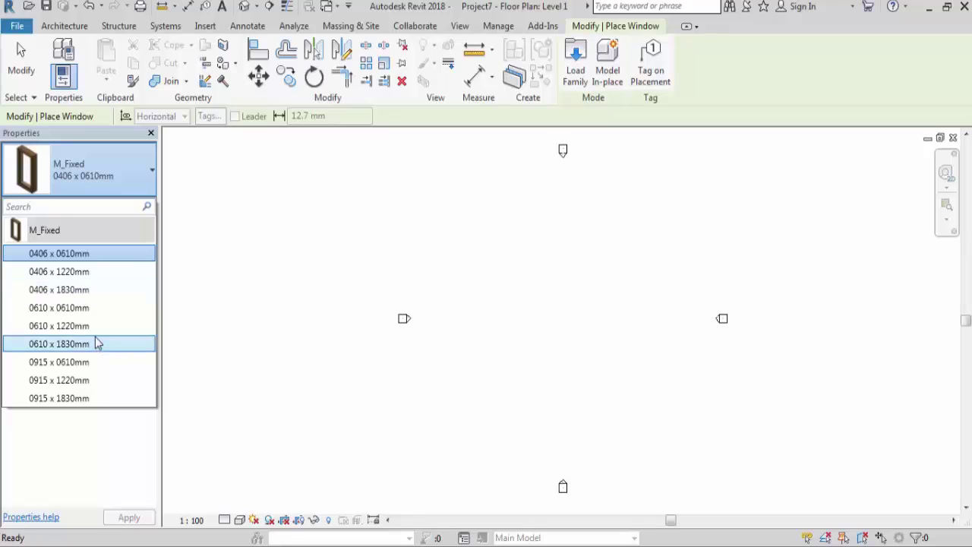